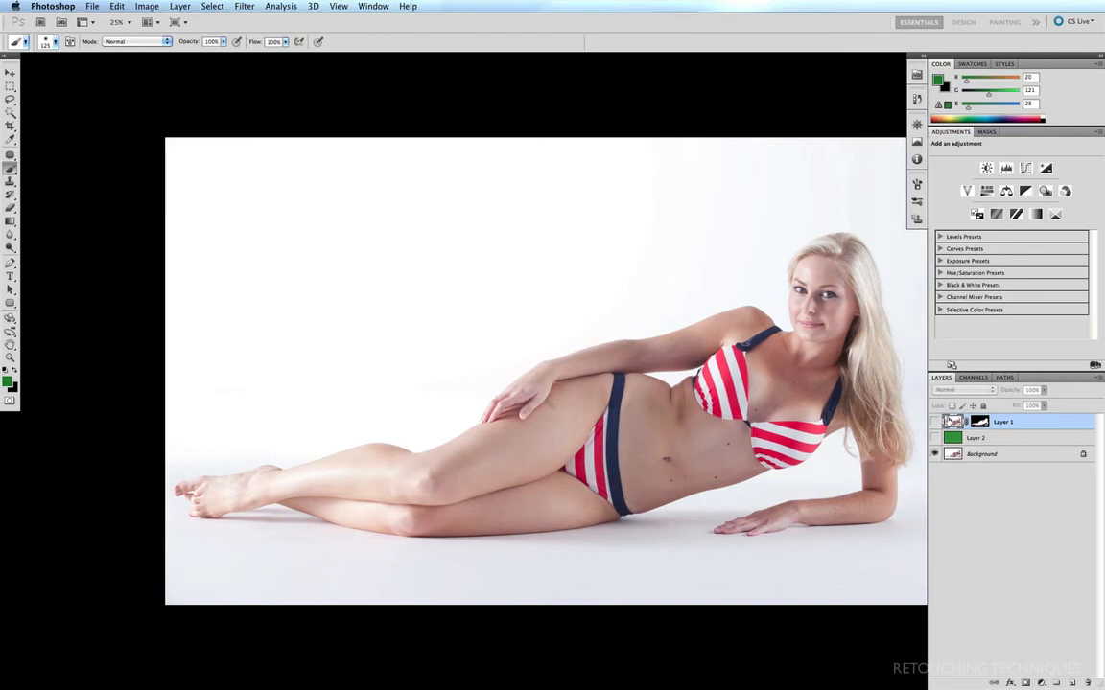
Step: Make the masked cut-out on Layer 1 and the green Layer 2 visible
{"action": "left_click", "coordinate": [934, 421]}
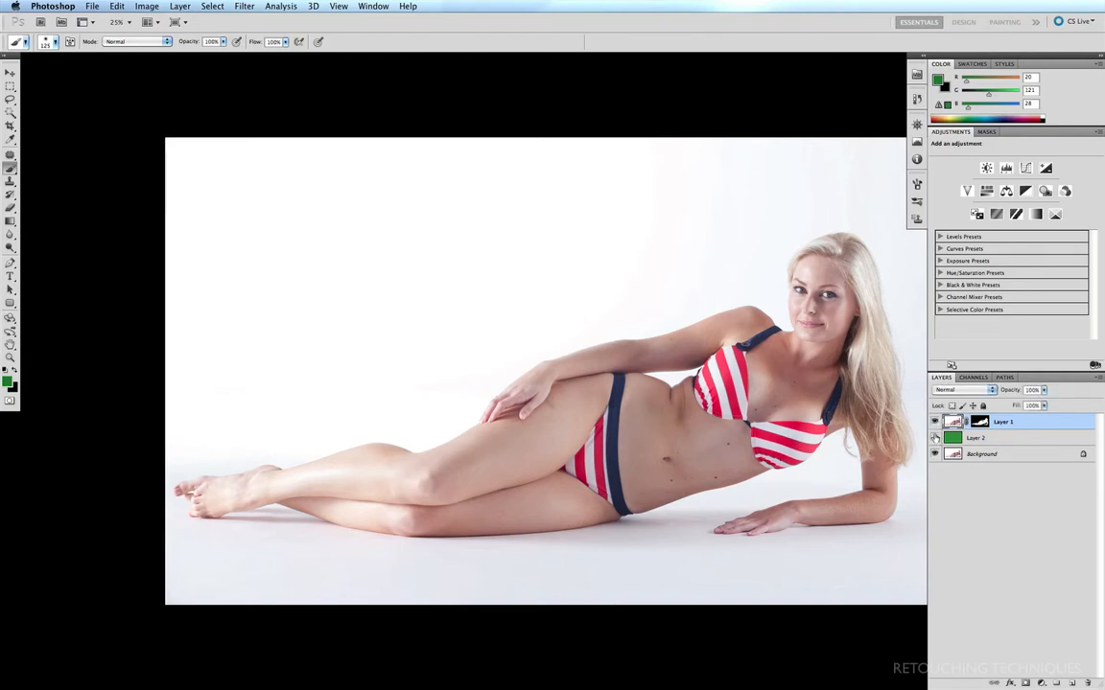
{"action": "left_click", "coordinate": [935, 438]}
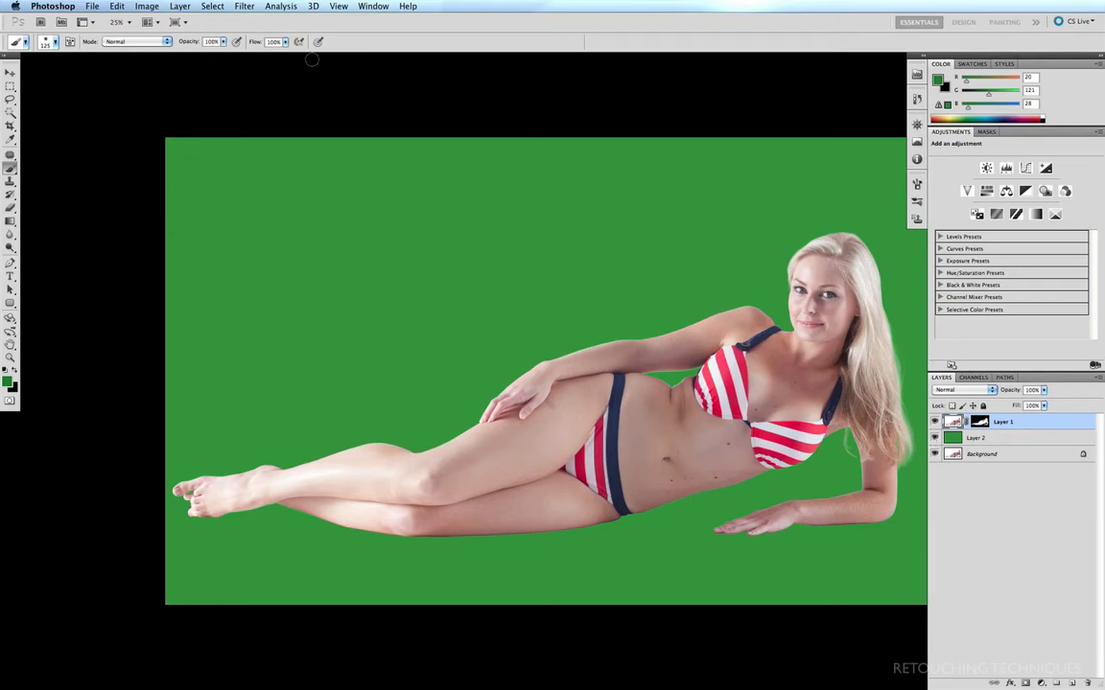
Step: Start a Calculations operation and set the layer of both Source 1 and Source 2 to Background
{"action": "left_click", "coordinate": [147, 6]}
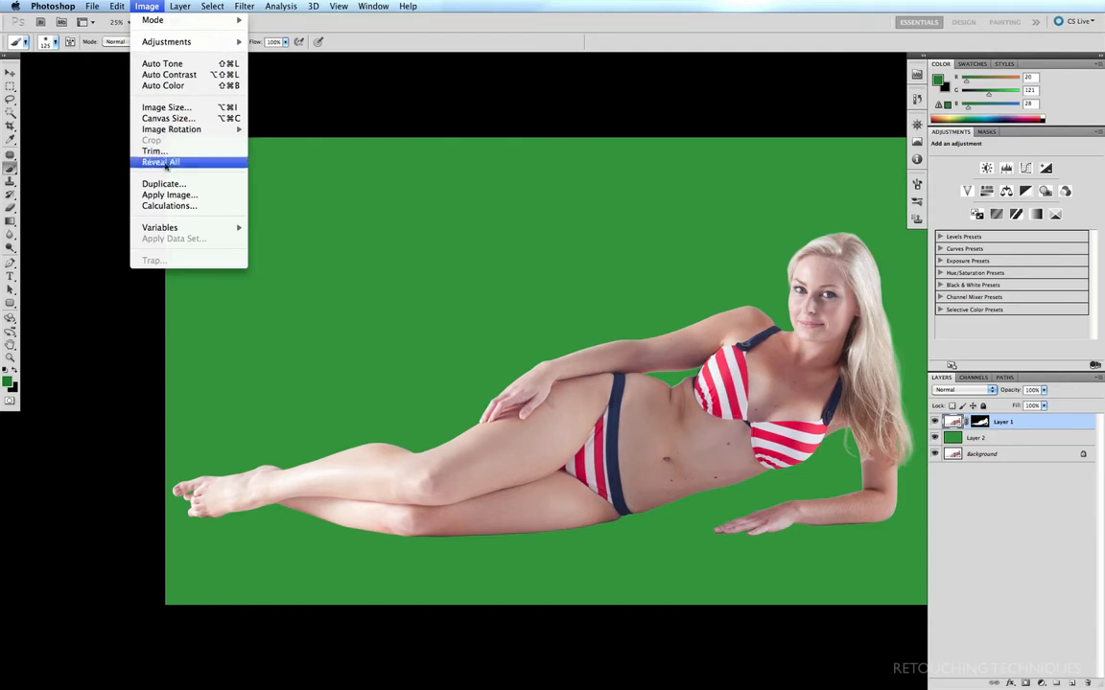
{"action": "left_click", "coordinate": [156, 204]}
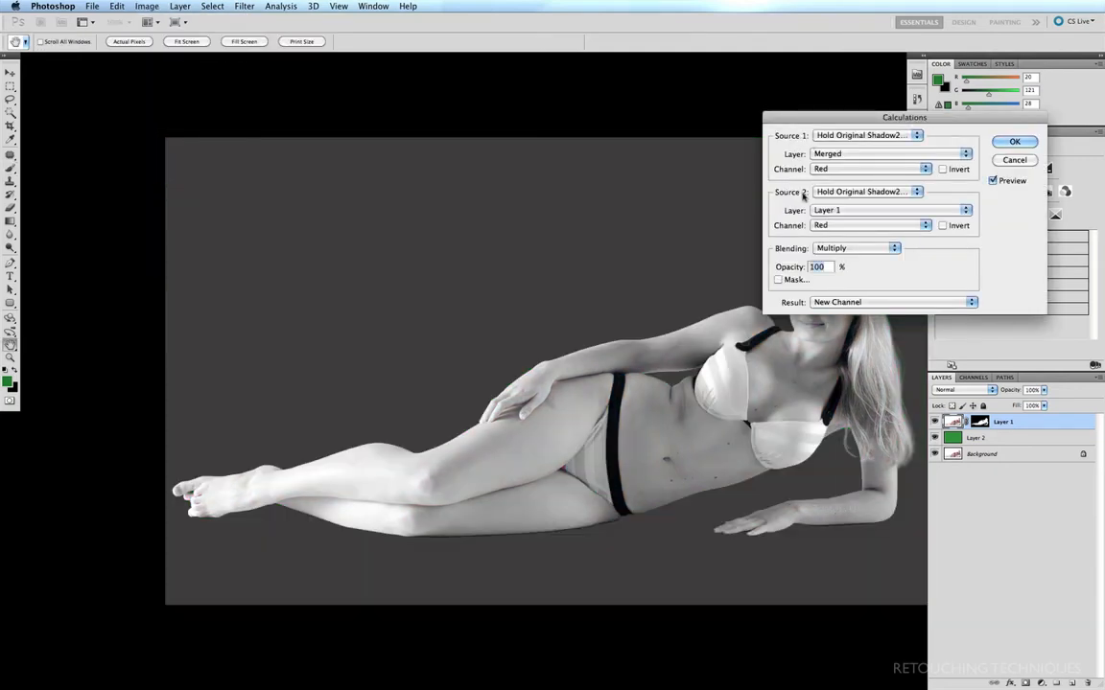
{"action": "left_click", "coordinate": [966, 155]}
{"action": "left_click", "coordinate": [902, 191]}
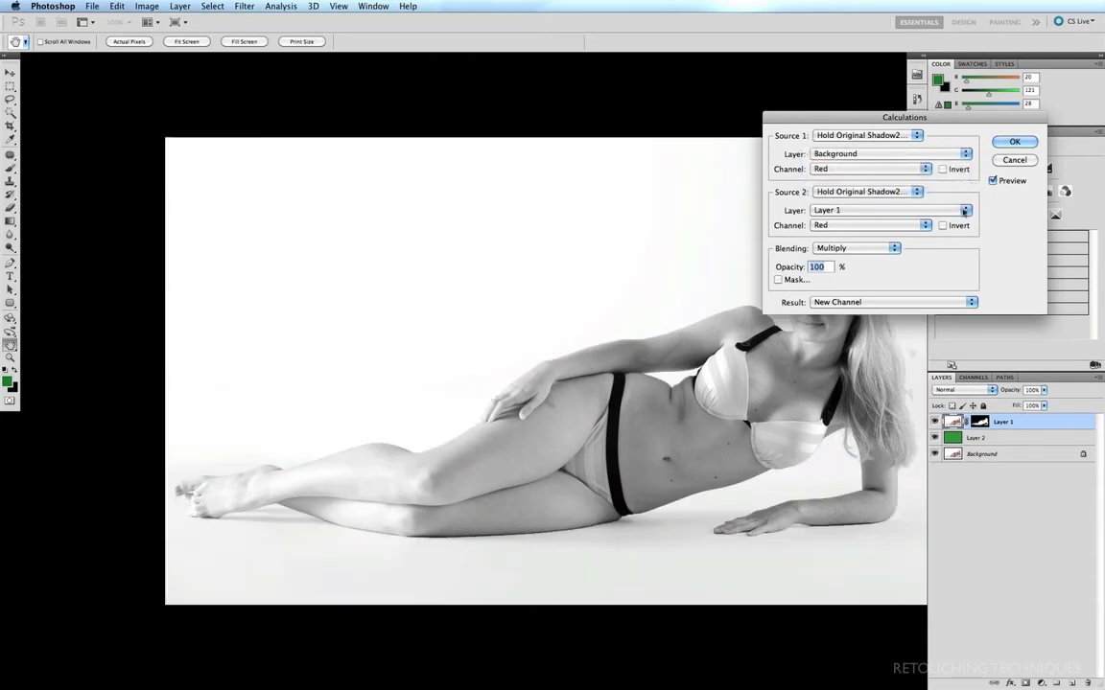
{"action": "left_click", "coordinate": [965, 211]}
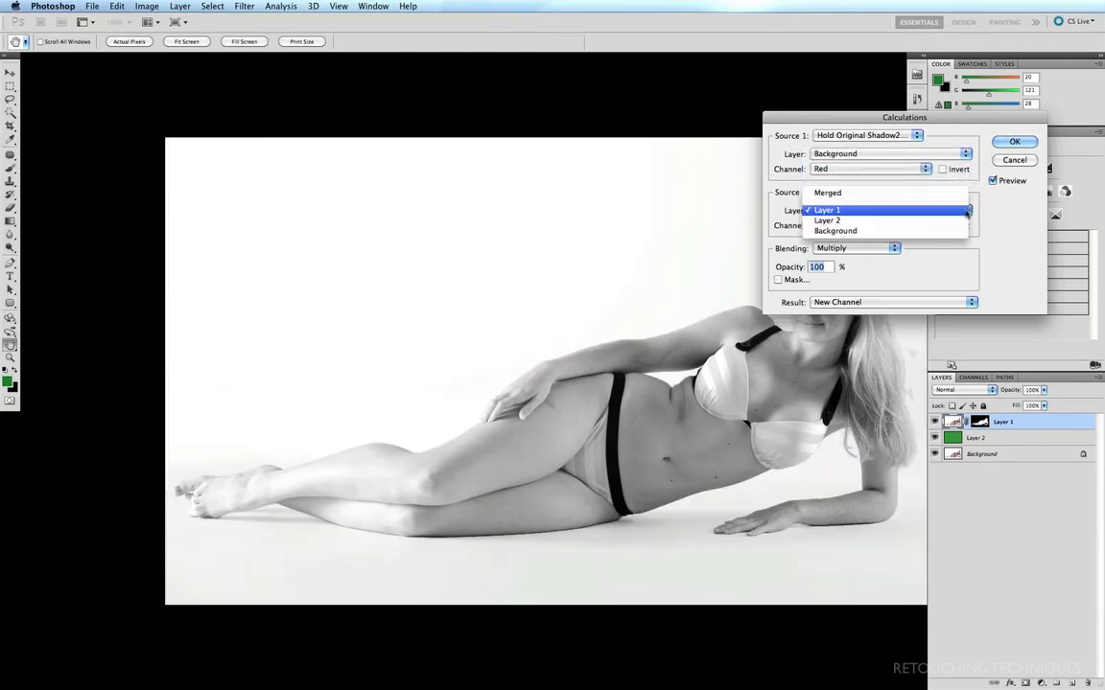
{"action": "left_click", "coordinate": [924, 232]}
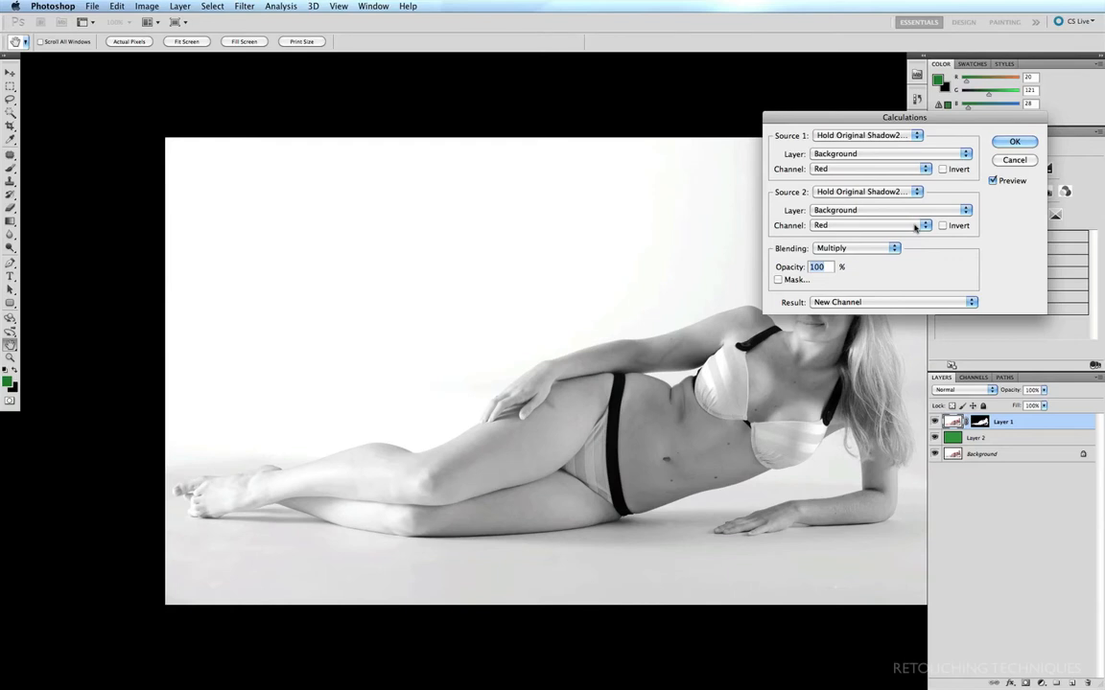
Step: Set both source channels to Gray and create the new channel with Multiply blending at 100% opacity
{"action": "left_click", "coordinate": [919, 170]}
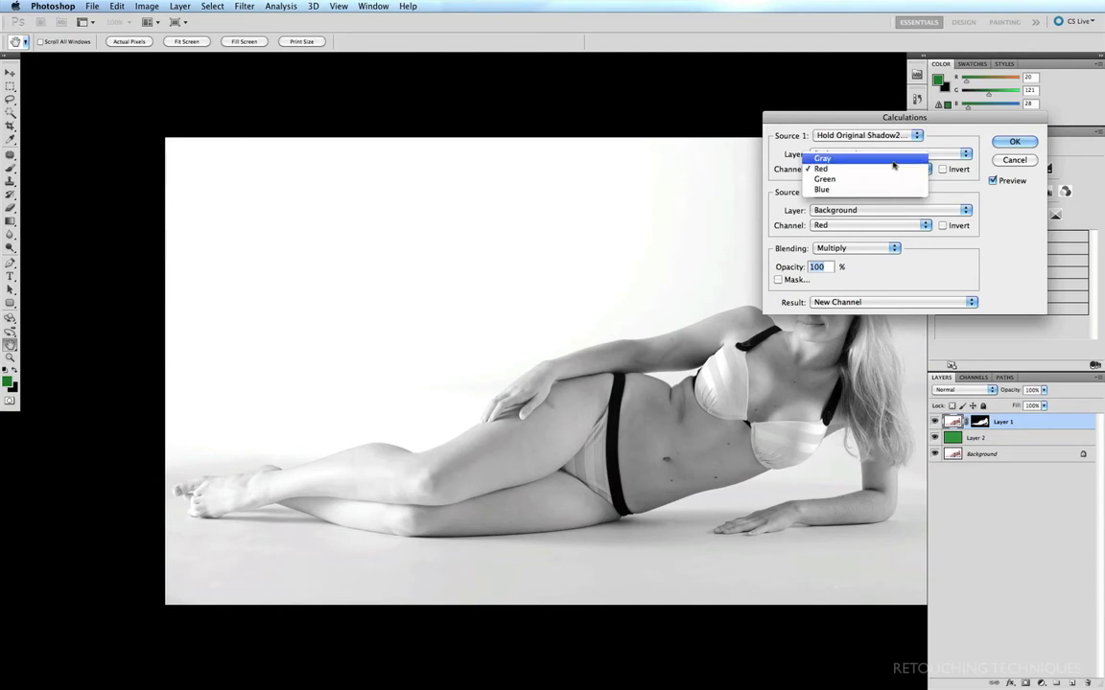
{"action": "left_click", "coordinate": [901, 158]}
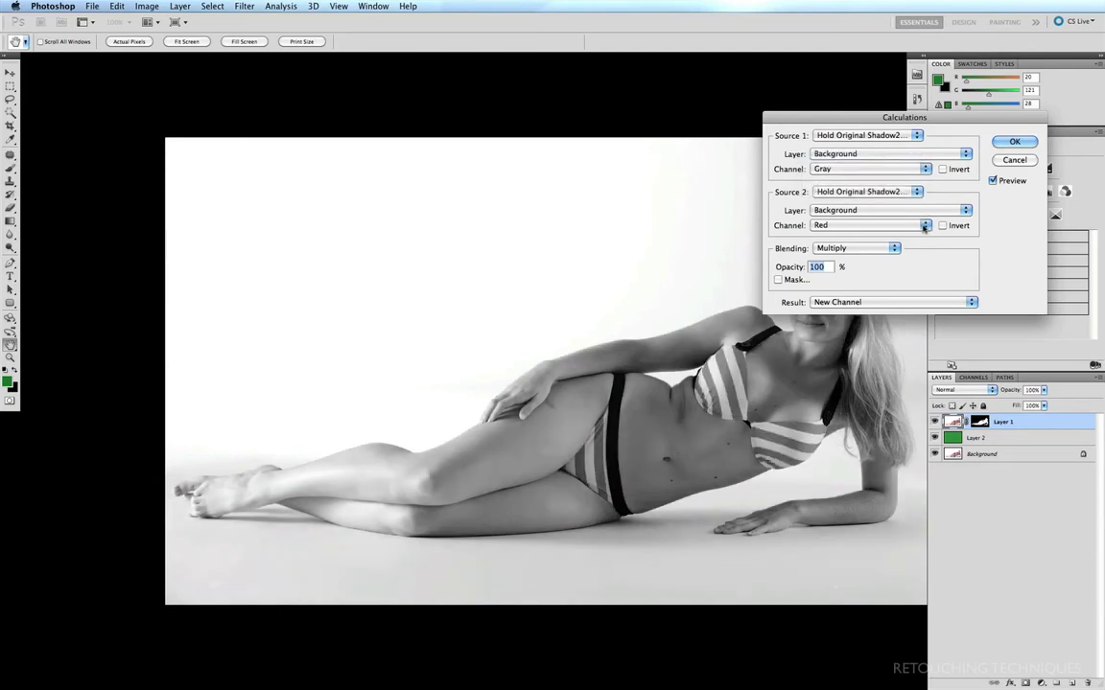
{"action": "left_click", "coordinate": [924, 225]}
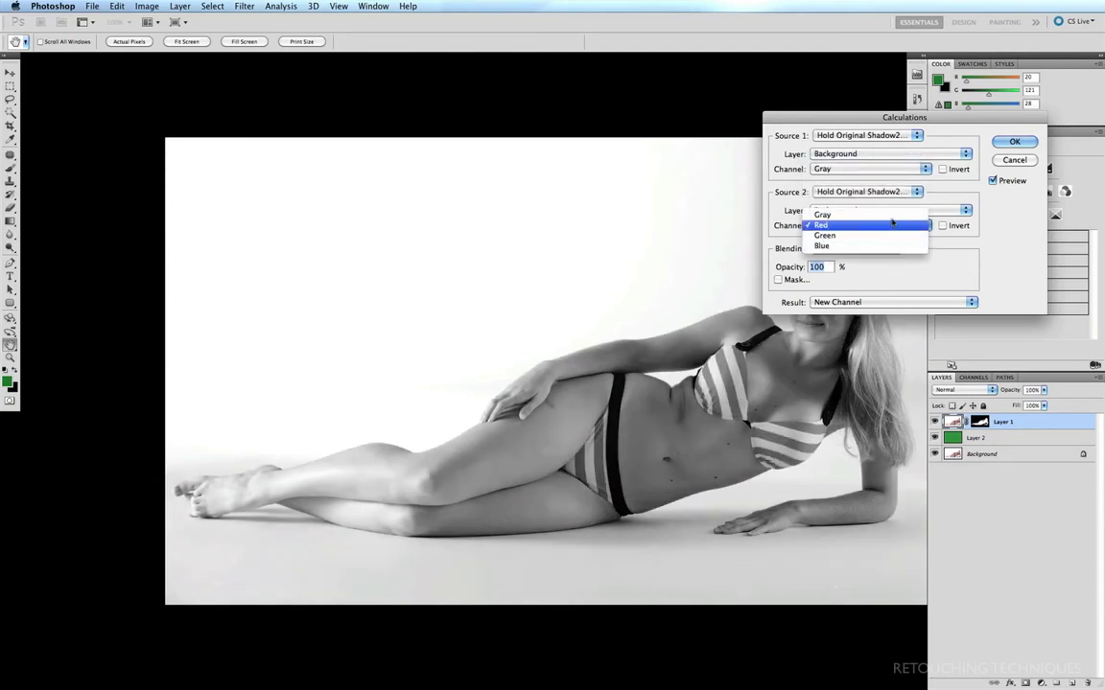
{"action": "left_click", "coordinate": [878, 215]}
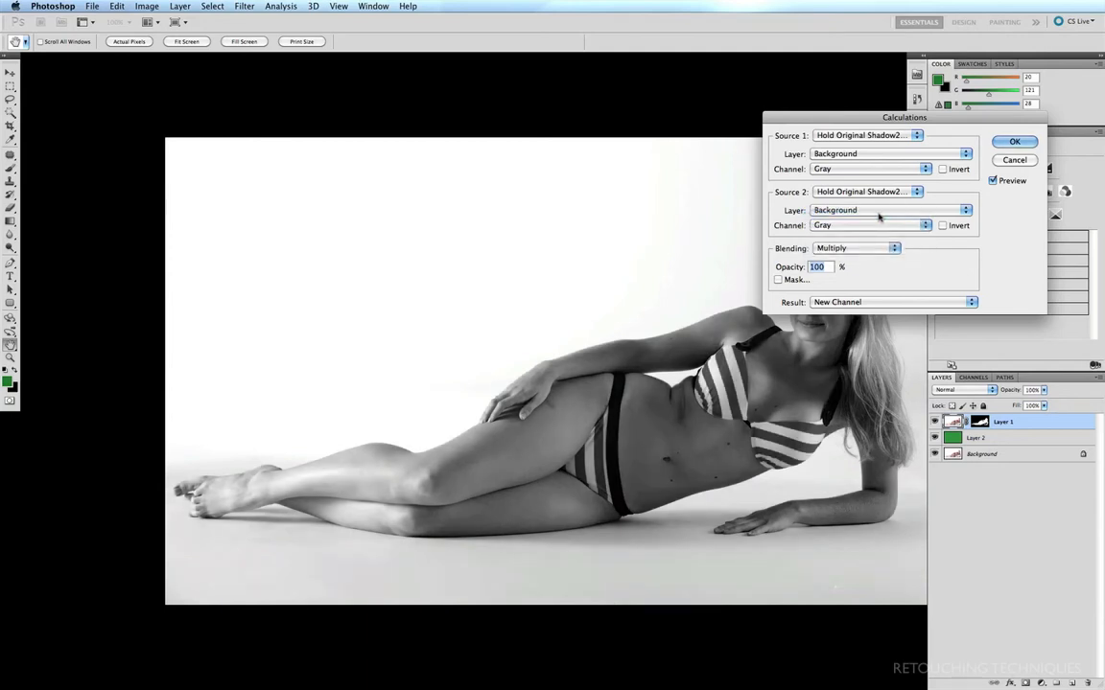
{"action": "left_click", "coordinate": [1013, 142]}
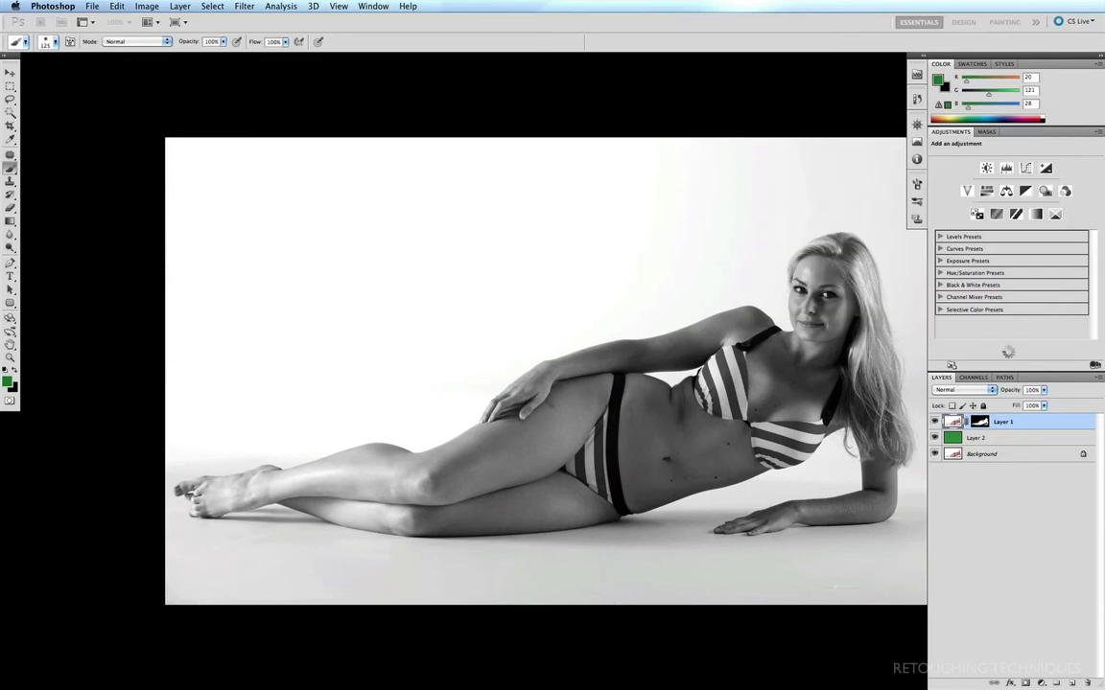
Step: In the new alpha channel, lasso loosely around the legs, hand and floor shadow, fill everything outside with white, and deselect
{"action": "left_click", "coordinate": [973, 378]}
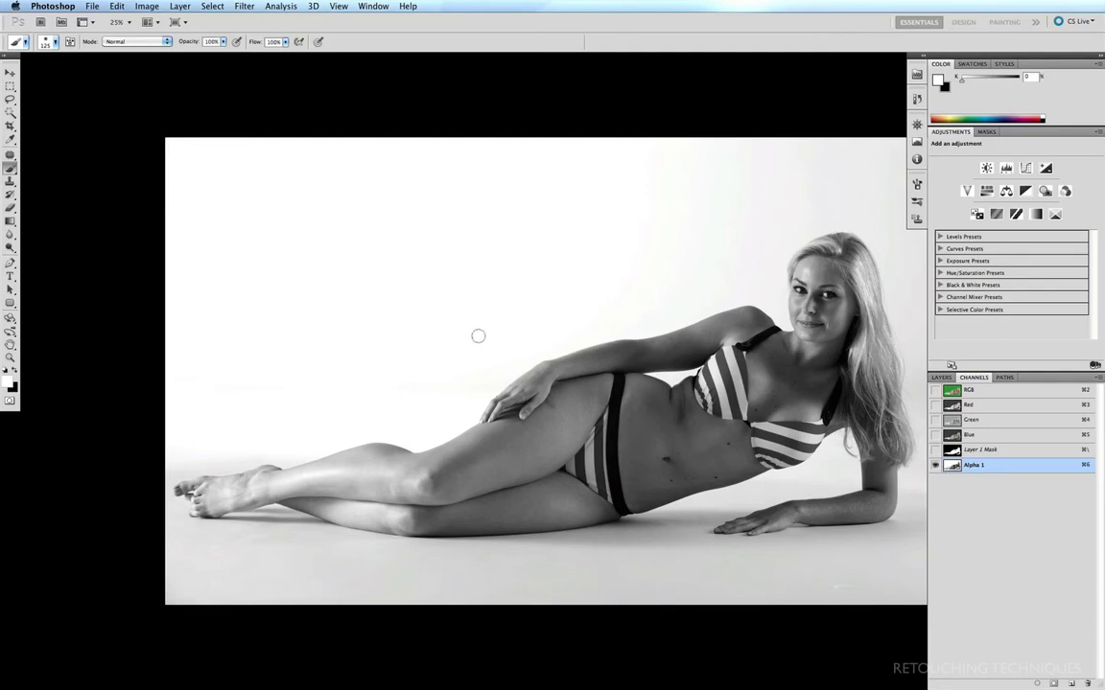
{"action": "key", "text": "l"}
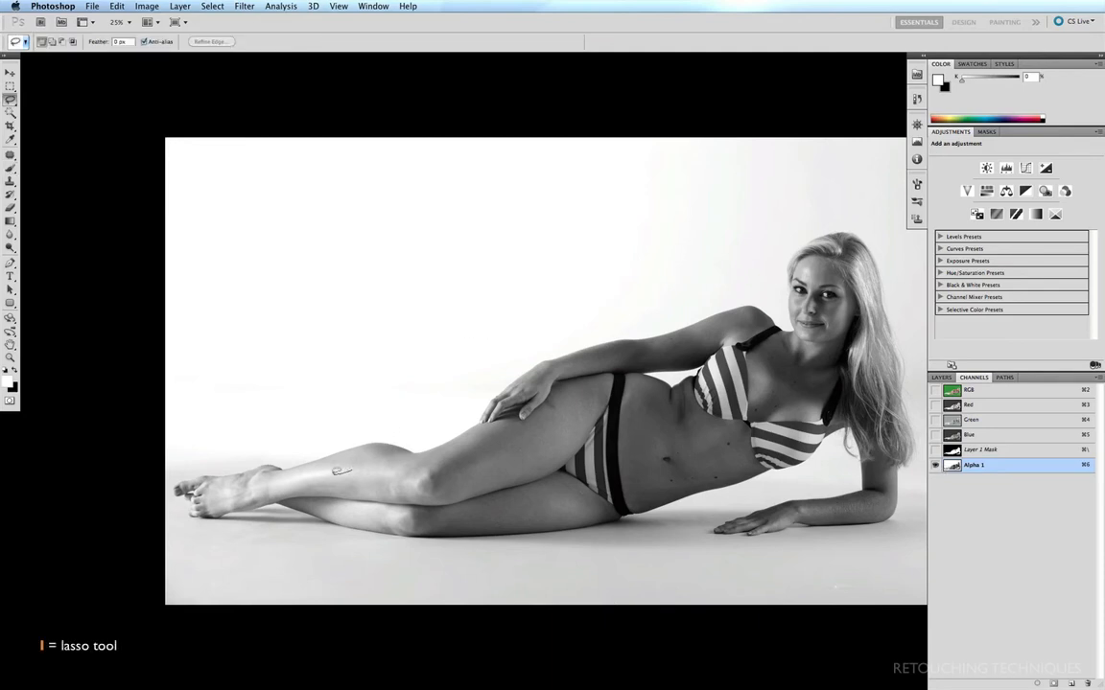
{"action": "mouse_move", "coordinate": [338, 471]}
{"action": "left_mouse_down"}
{"action": "mouse_move", "coordinate": [193, 475]}
{"action": "mouse_move", "coordinate": [167, 486]}
{"action": "mouse_move", "coordinate": [167, 533]}
{"action": "mouse_move", "coordinate": [362, 554]}
{"action": "mouse_move", "coordinate": [752, 566]}
{"action": "mouse_move", "coordinate": [869, 562]}
{"action": "mouse_move", "coordinate": [920, 548]}
{"action": "mouse_move", "coordinate": [939, 518]}
{"action": "mouse_move", "coordinate": [925, 487]}
{"action": "mouse_move", "coordinate": [719, 461]}
{"action": "mouse_move", "coordinate": [566, 466]}
{"action": "mouse_move", "coordinate": [350, 472]}
{"action": "left_mouse_up"}
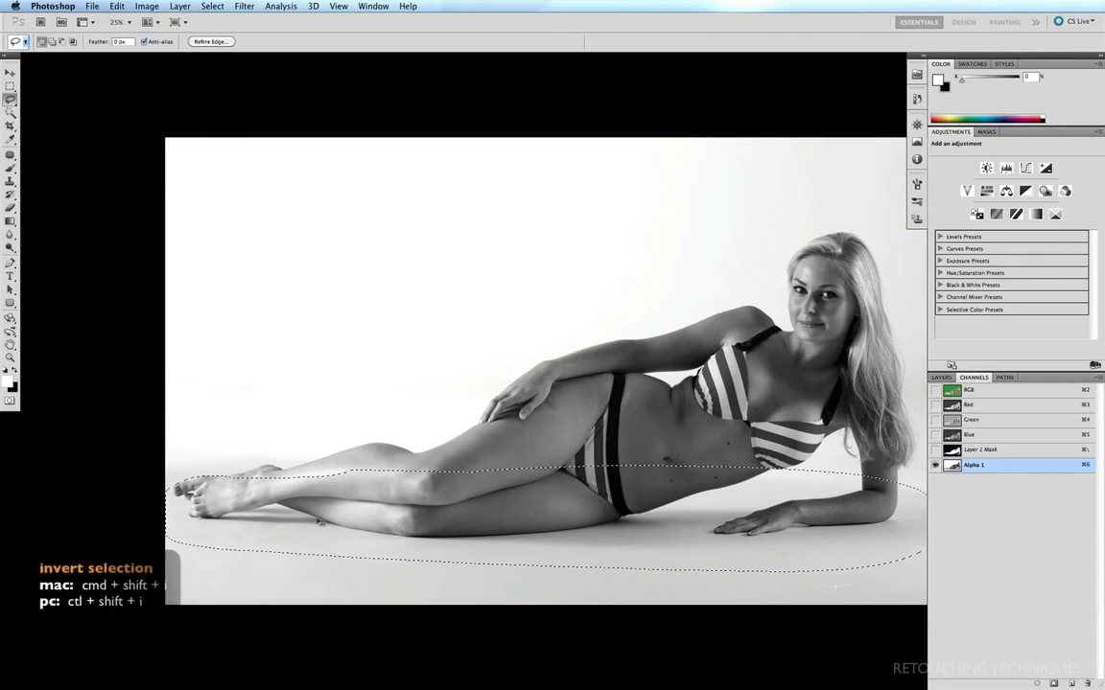
{"action": "key", "text": "super+shift+i"}
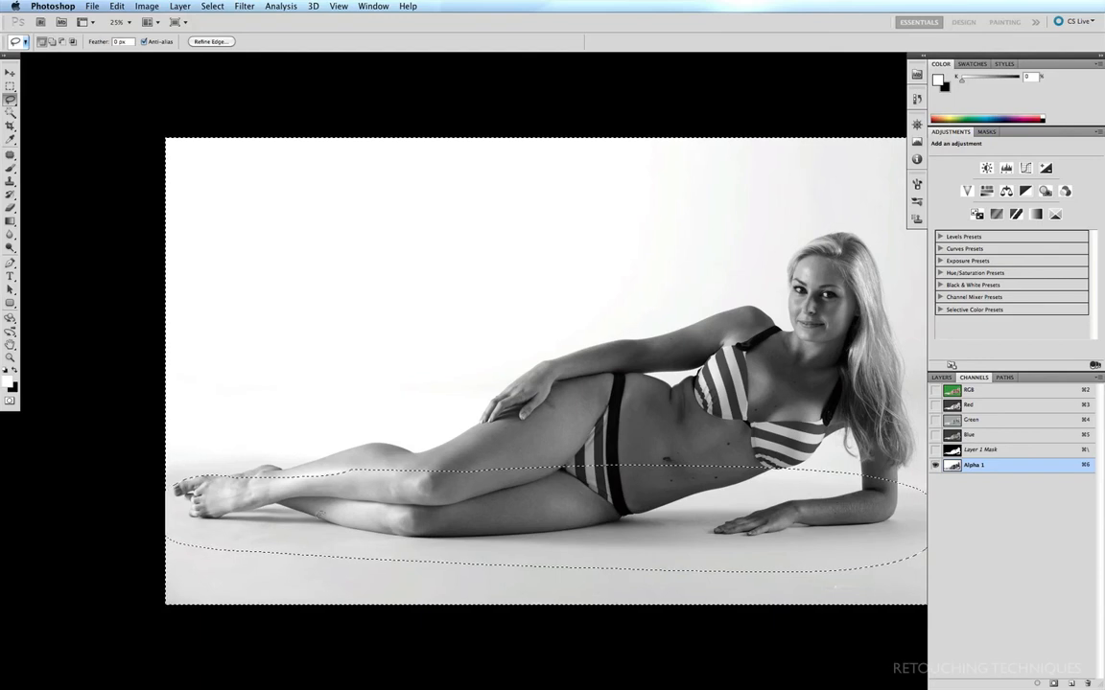
{"action": "key", "text": "alt+BackSpace"}
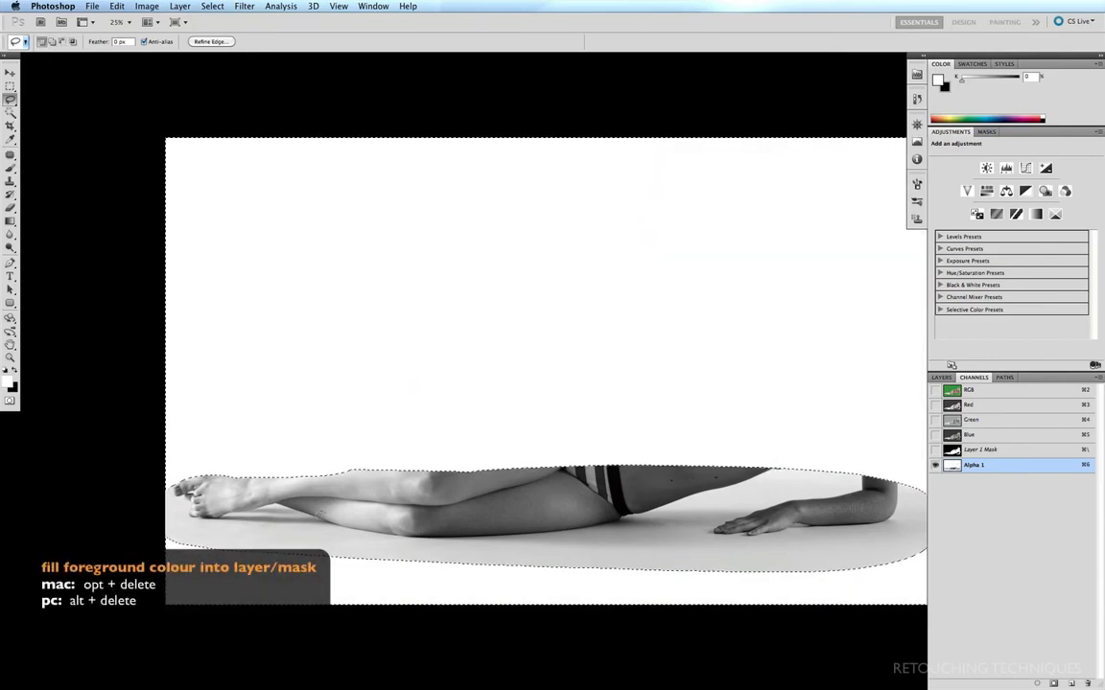
{"action": "key", "text": "ctrl+d"}
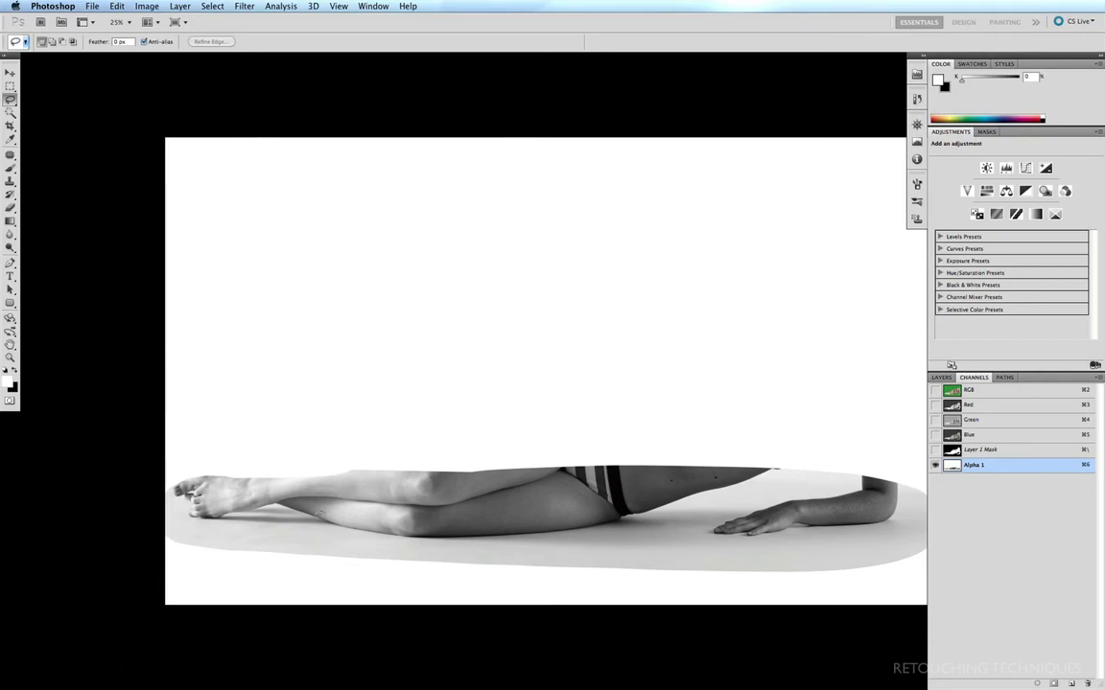
Step: Paint white over the grey area around the feet with the Brush tool enlarged to 400 px
{"action": "key", "text": "b"}
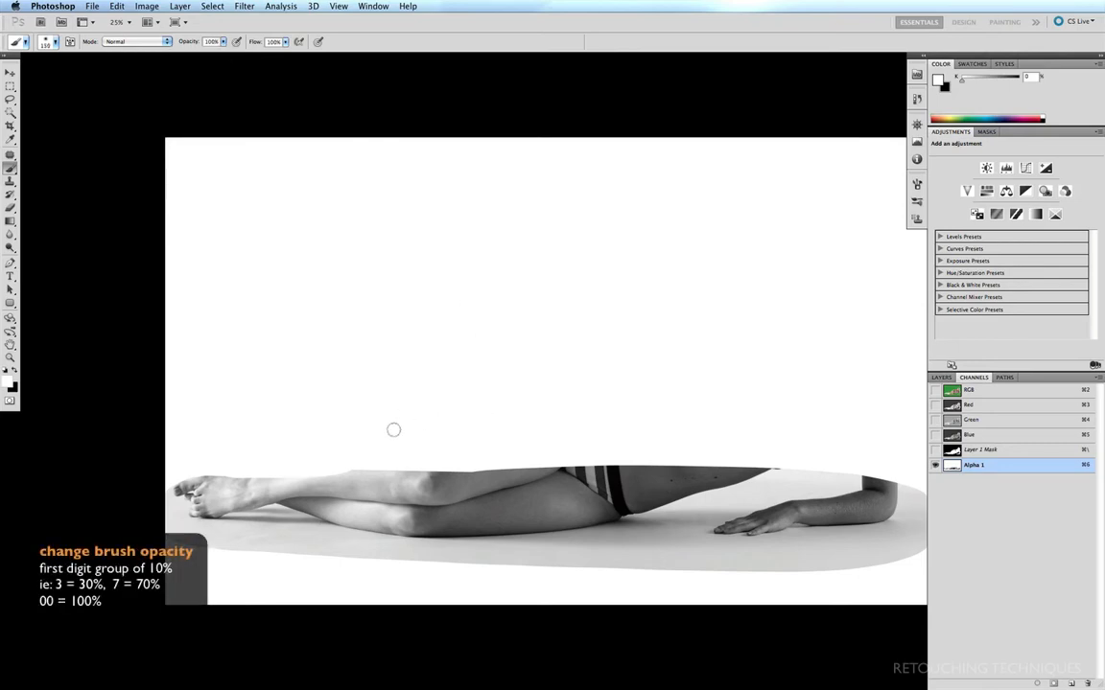
{"action": "key", "text": "bracketright"}
{"action": "key", "text": "bracketright"}
{"action": "key", "text": "bracketright"}
{"action": "key", "text": "bracketright"}
{"action": "key", "text": "bracketright"}
{"action": "key", "text": "bracketright"}
{"action": "key", "text": "bracketright"}
{"action": "key", "text": "bracketright"}
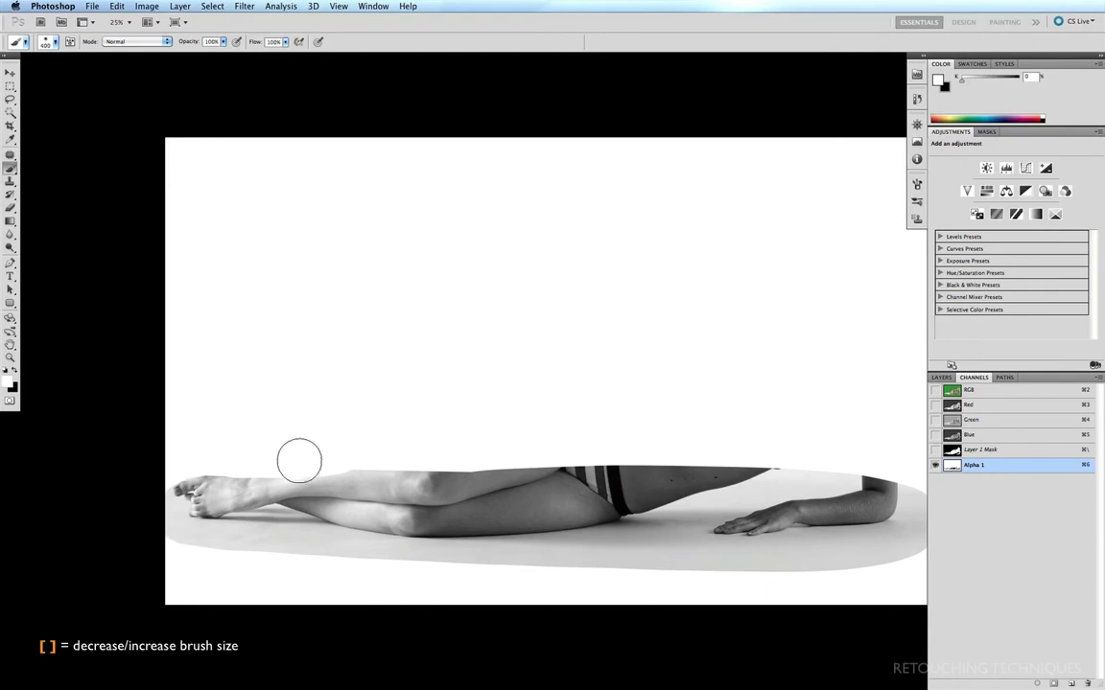
{"action": "mouse_move", "coordinate": [211, 471]}
{"action": "left_mouse_down"}
{"action": "mouse_move", "coordinate": [157, 505]}
{"action": "mouse_move", "coordinate": [179, 555]}
{"action": "mouse_move", "coordinate": [268, 557]}
{"action": "mouse_move", "coordinate": [229, 554]}
{"action": "mouse_move", "coordinate": [290, 535]}
{"action": "left_mouse_up"}
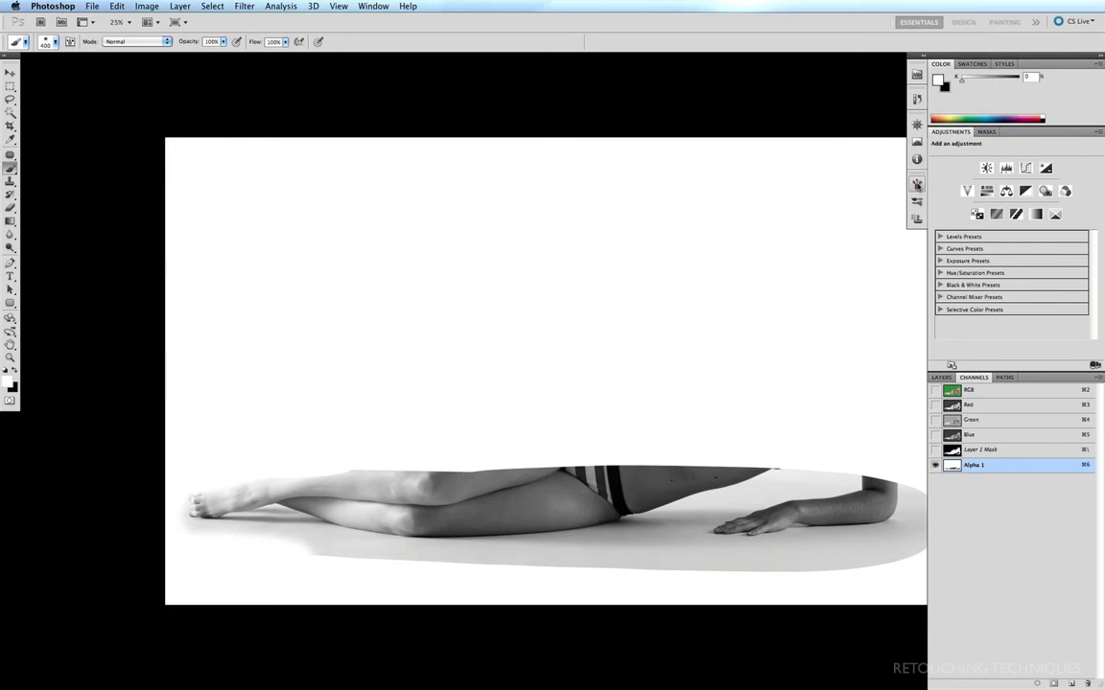
Step: Turn off Shape Dynamics for the brush
{"action": "left_click", "coordinate": [917, 184]}
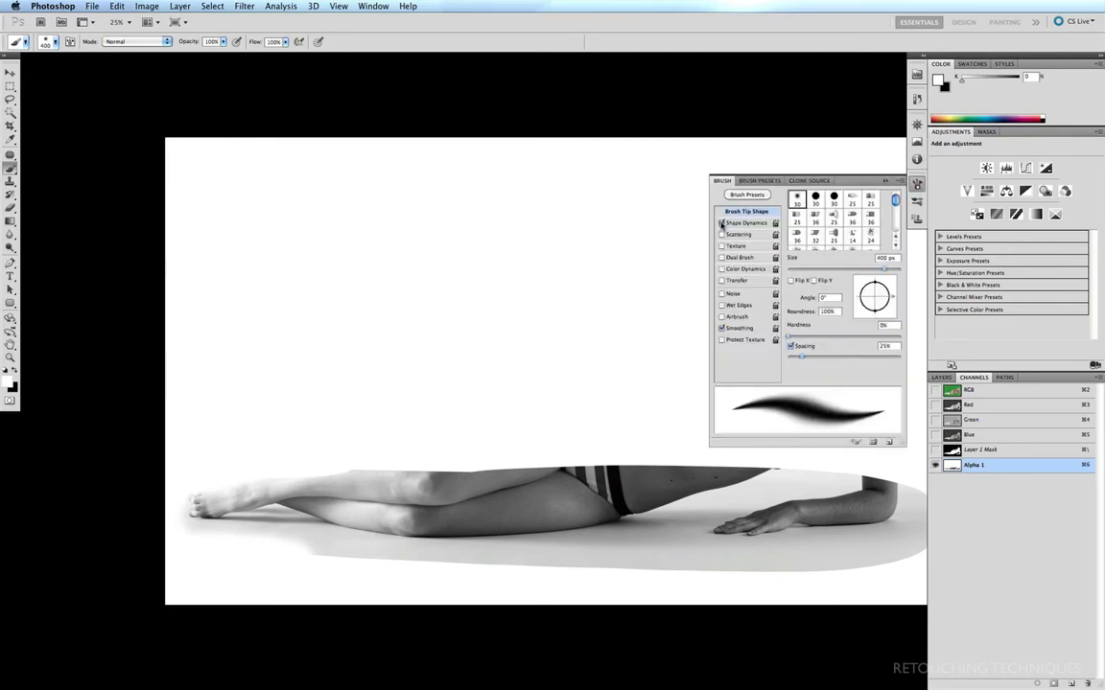
{"action": "left_click", "coordinate": [722, 222]}
{"action": "left_click", "coordinate": [917, 184]}
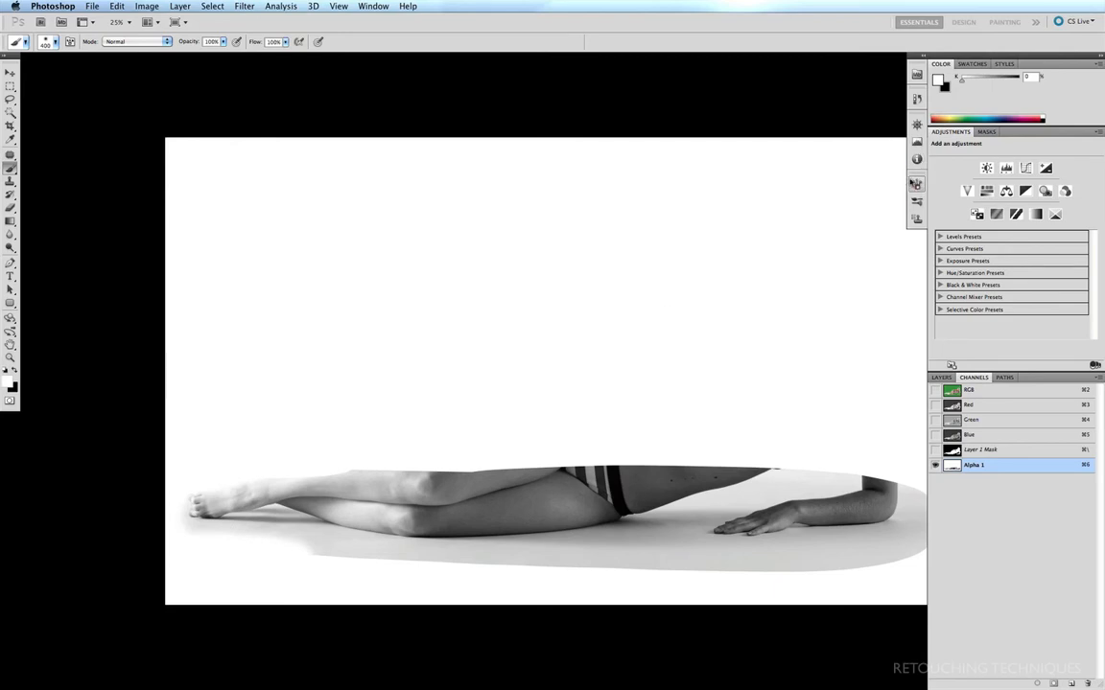
Step: Paint white along the grey floor edge below the body, enlarging the brush to 700 px for the area around the elbow
{"action": "mouse_move", "coordinate": [197, 550]}
{"action": "left_mouse_down"}
{"action": "mouse_move", "coordinate": [412, 574]}
{"action": "mouse_move", "coordinate": [722, 582]}
{"action": "mouse_move", "coordinate": [846, 582]}
{"action": "mouse_move", "coordinate": [921, 565]}
{"action": "left_mouse_up"}
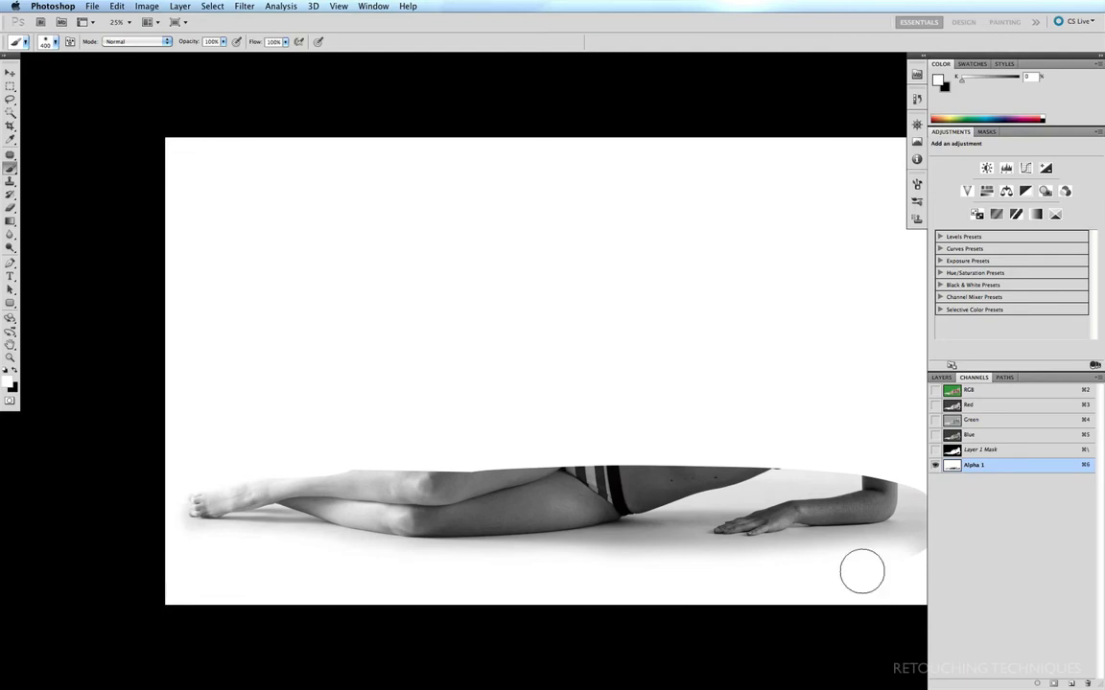
{"action": "key", "text": "bracketright"}
{"action": "key", "text": "bracketright"}
{"action": "key", "text": "bracketright"}
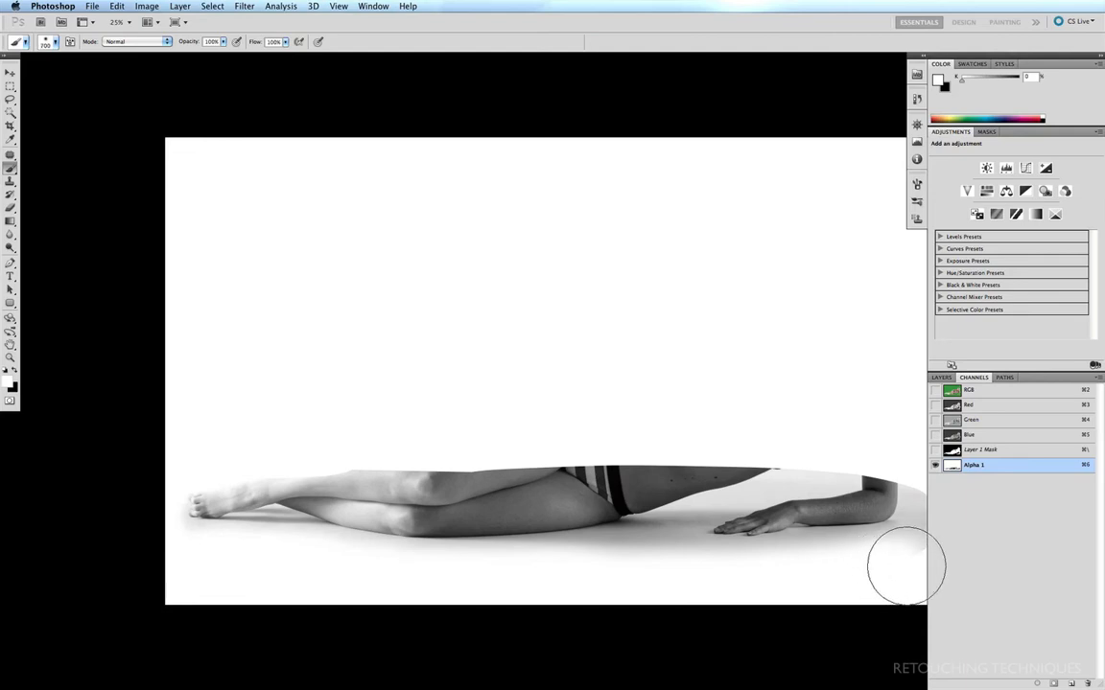
{"action": "mouse_move", "coordinate": [902, 565]}
{"action": "left_mouse_down"}
{"action": "mouse_move", "coordinate": [938, 515]}
{"action": "mouse_move", "coordinate": [897, 457]}
{"action": "mouse_move", "coordinate": [849, 450]}
{"action": "mouse_move", "coordinate": [886, 471]}
{"action": "mouse_move", "coordinate": [761, 448]}
{"action": "left_mouse_up"}
Step: Reduce the brush to 500 px and paint white over the upper part of the remaining arm, torso and legs
{"action": "key", "text": "bracketleft"}
{"action": "key", "text": "bracketleft"}
{"action": "key", "text": "bracketleft"}
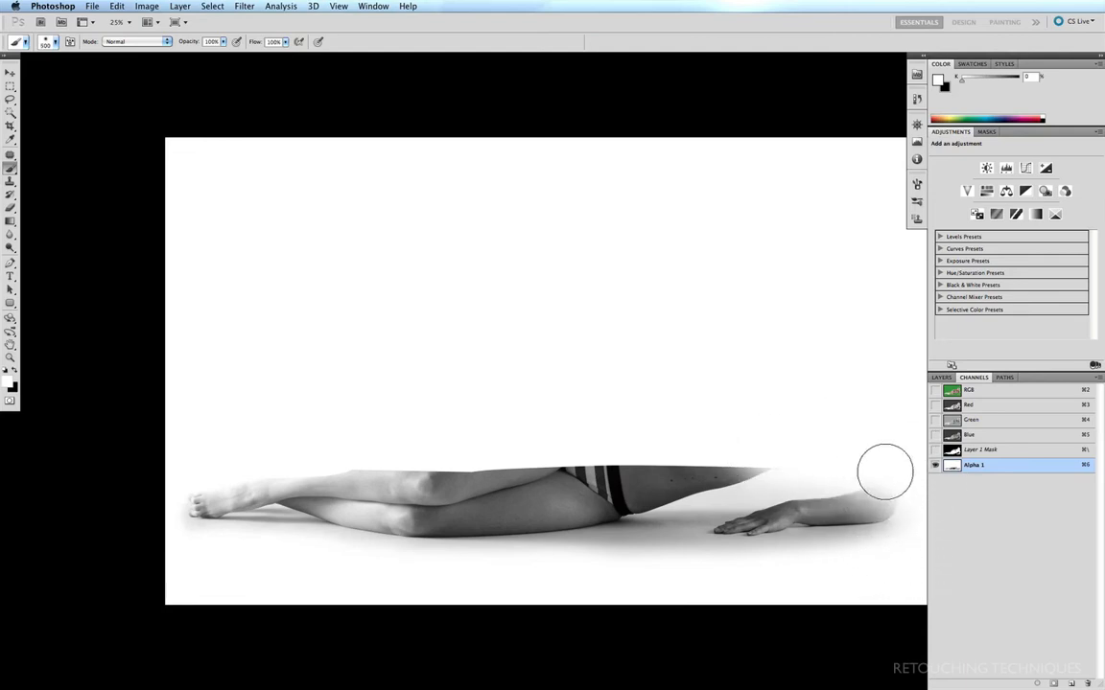
{"action": "mouse_move", "coordinate": [885, 463]}
{"action": "left_mouse_down"}
{"action": "mouse_move", "coordinate": [300, 479]}
{"action": "mouse_move", "coordinate": [382, 476]}
{"action": "mouse_move", "coordinate": [267, 469]}
{"action": "mouse_move", "coordinate": [163, 486]}
{"action": "left_mouse_up"}
Step: Soften the floor shadow's outer edge with white at 30% brush opacity, enlarging the brush to 500 px, and invert the alpha channel
{"action": "key", "text": "bracketleft"}
{"action": "key", "text": "bracketleft"}
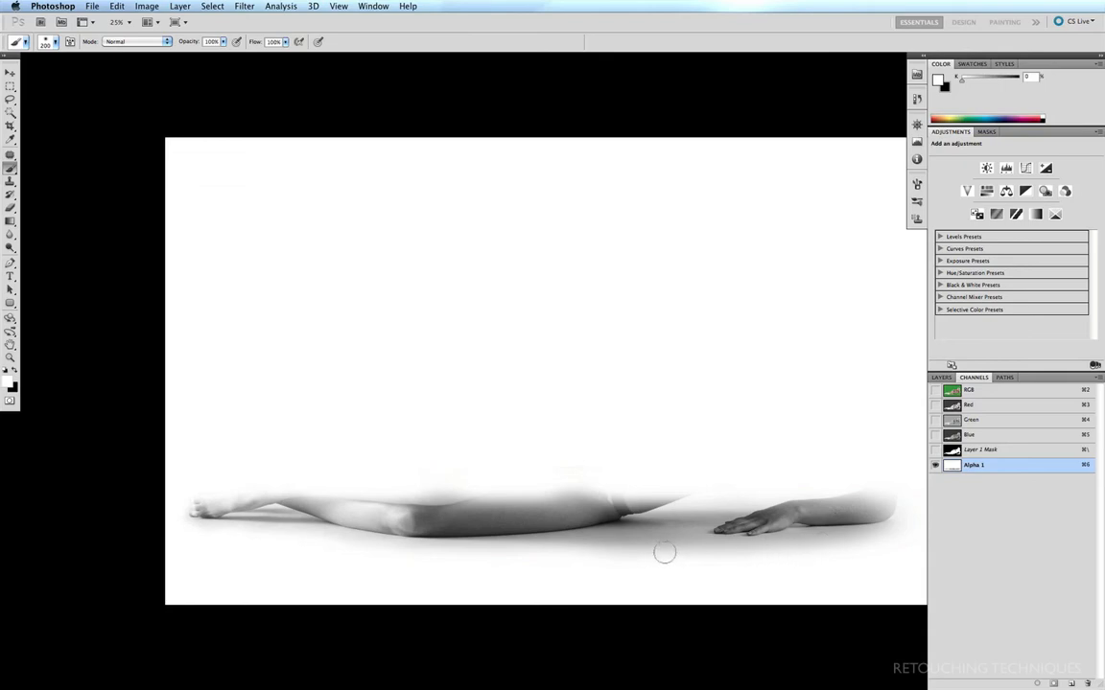
{"action": "key", "text": "bracketright"}
{"action": "key", "text": "bracketright"}
{"action": "key", "text": "bracketright"}
{"action": "key", "text": "bracketleft"}
{"action": "key", "text": "bracketleft"}
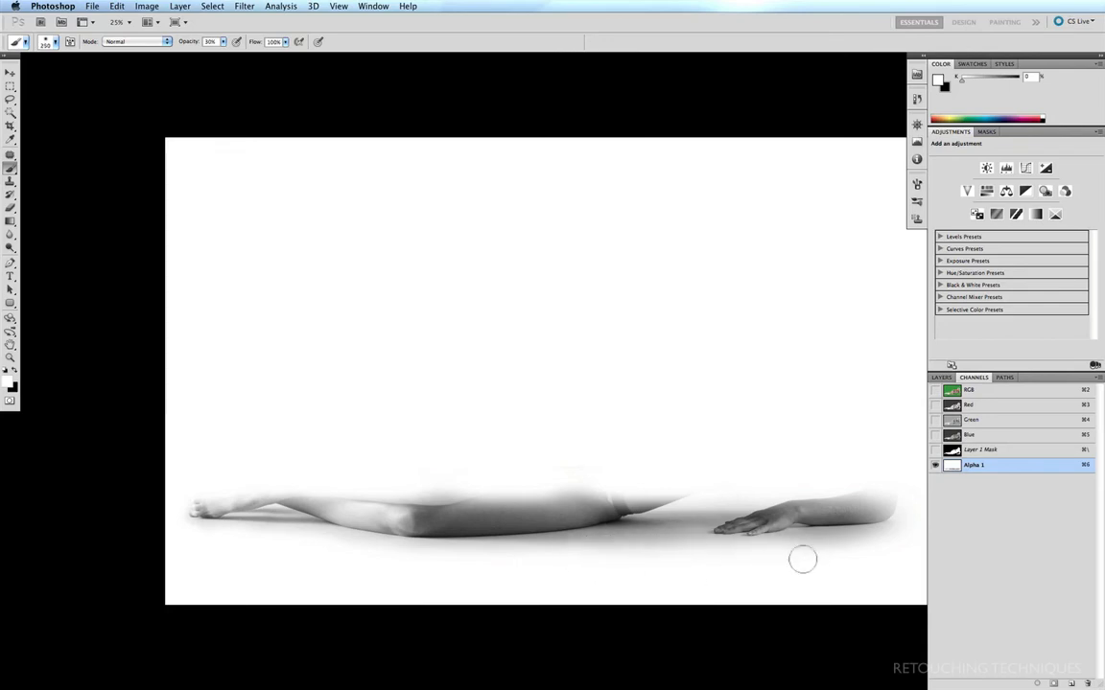
{"action": "key", "text": "bracketright"}
{"action": "key", "text": "bracketright"}
{"action": "key", "text": "bracketright"}
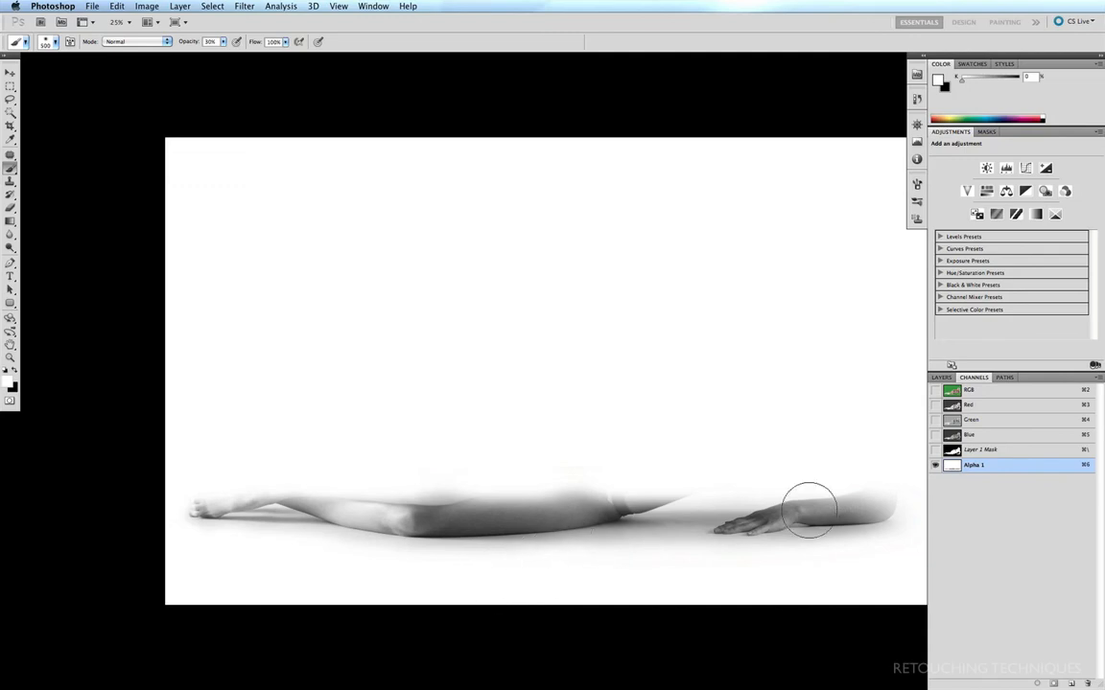
{"action": "key", "text": "super+i"}
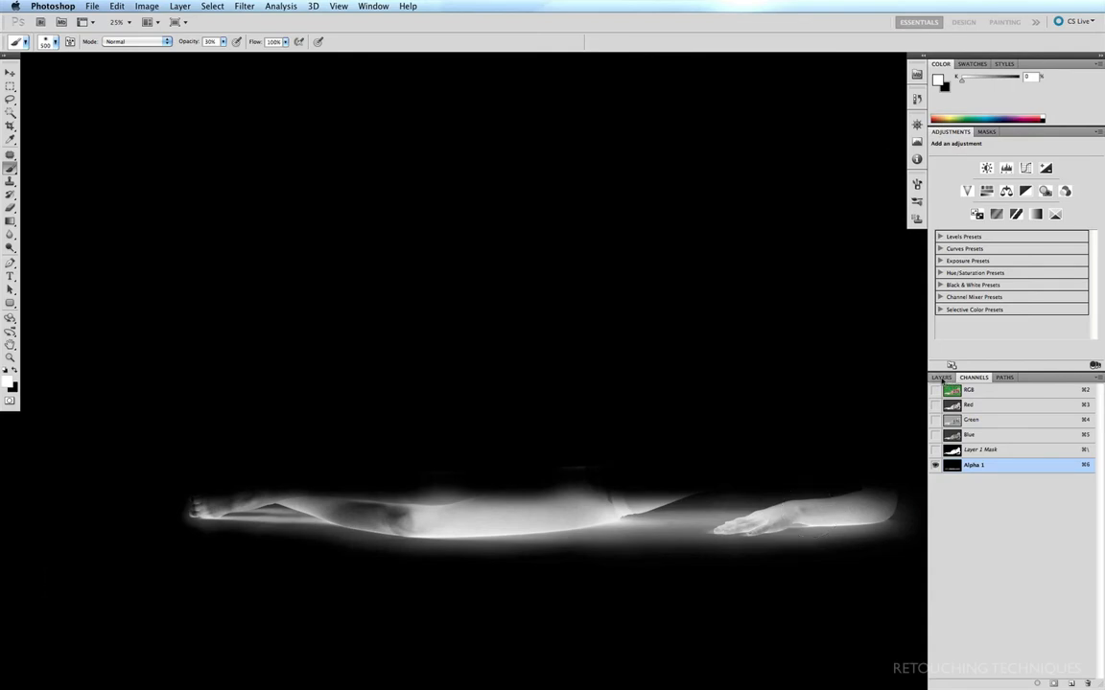
Step: Add a new layer directly above the green Layer 2 and fill it with black
{"action": "left_click", "coordinate": [941, 378]}
{"action": "left_click", "coordinate": [987, 438]}
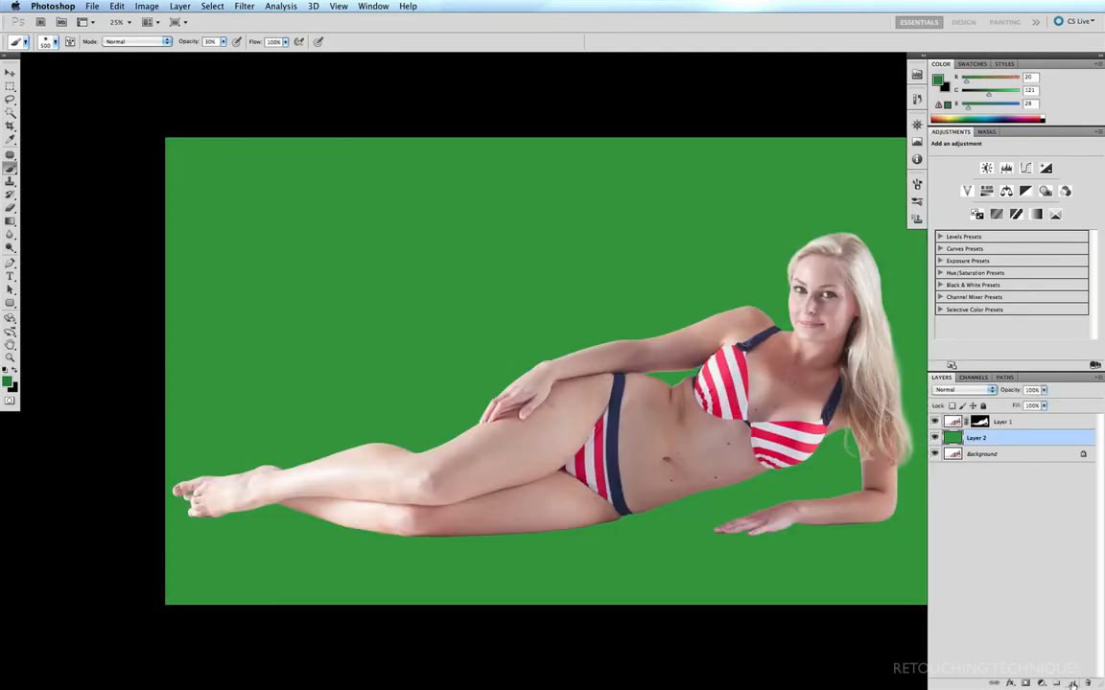
{"action": "key", "text": "super+shift+alt+n"}
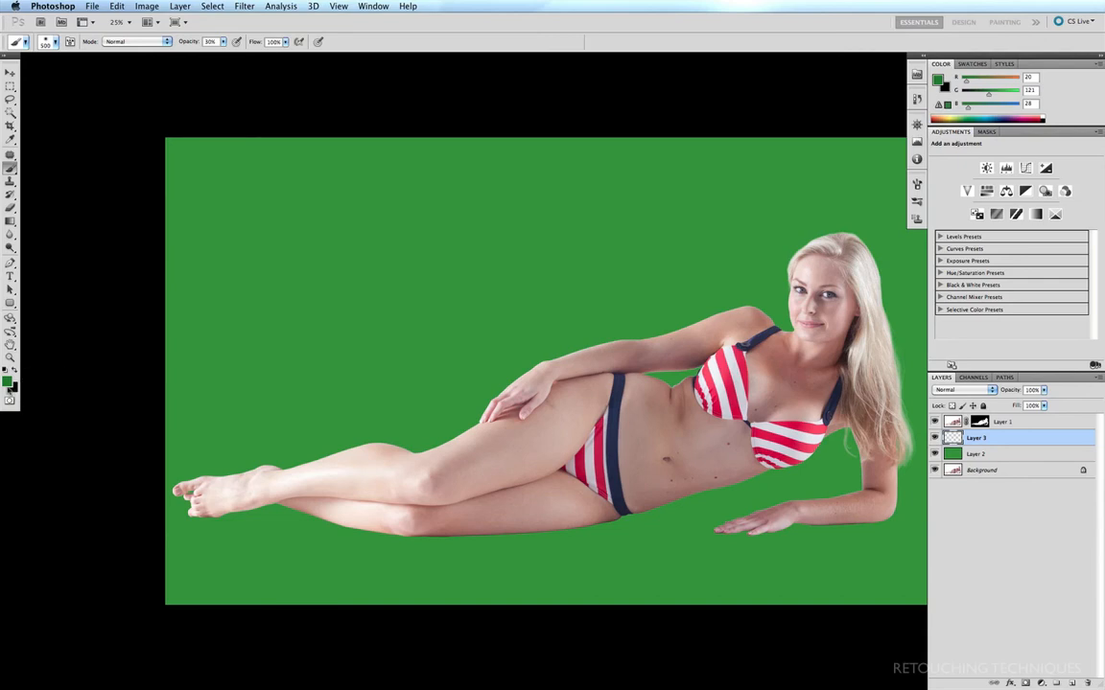
{"action": "key", "text": "super+BackSpace"}
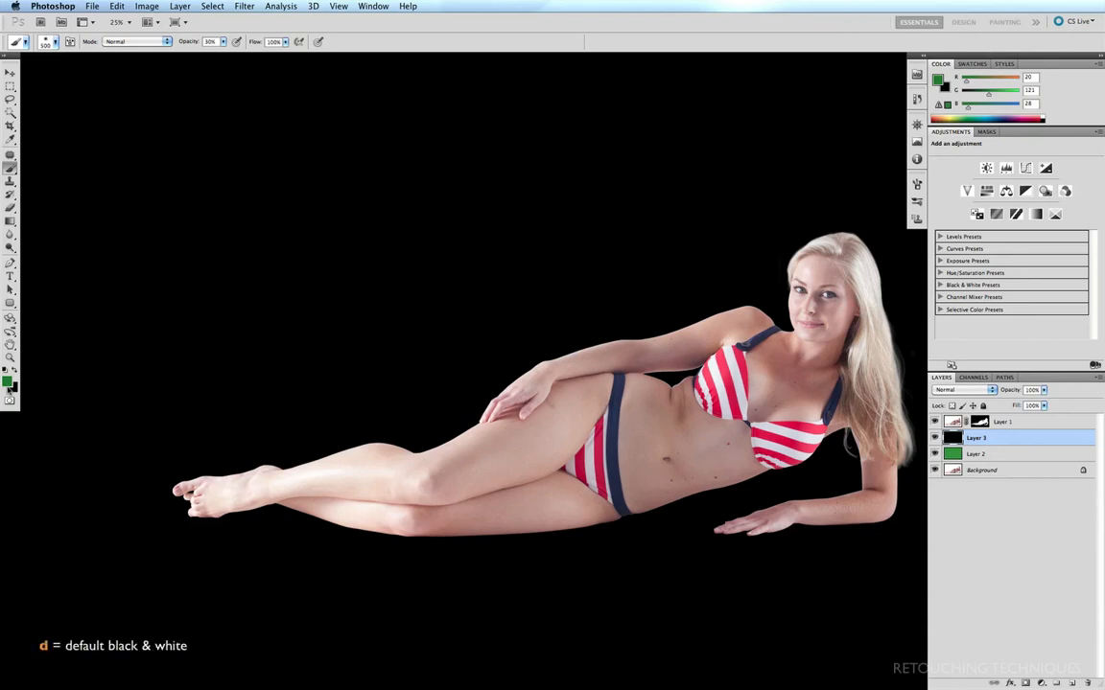
Step: Reset the colours to default and swap them so white is the foreground and black the background
{"action": "key", "text": "d"}
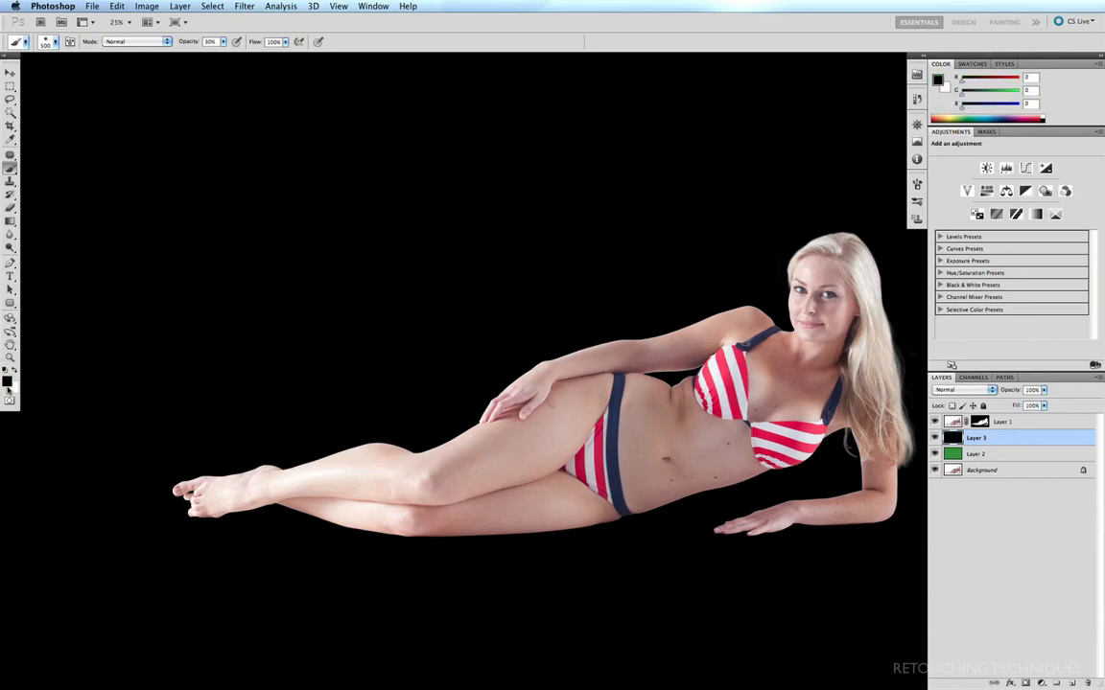
{"action": "key", "text": "x"}
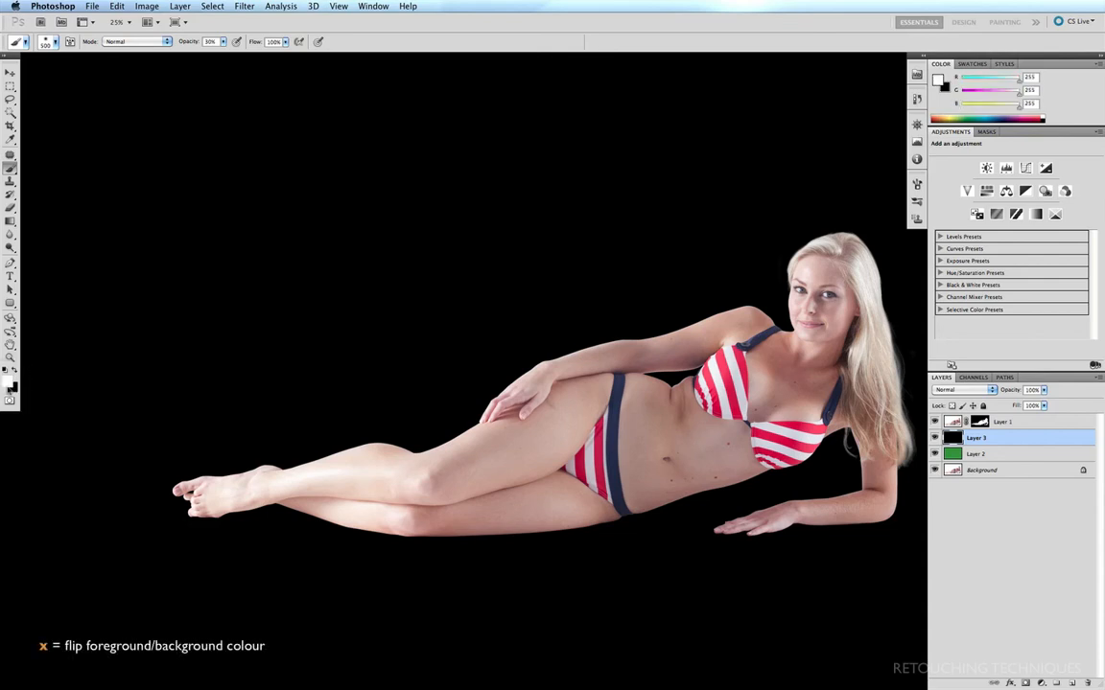
Step: Load the Alpha 1 channel as a selection and add it as a layer mask on the black Layer 3
{"action": "left_click", "coordinate": [974, 377]}
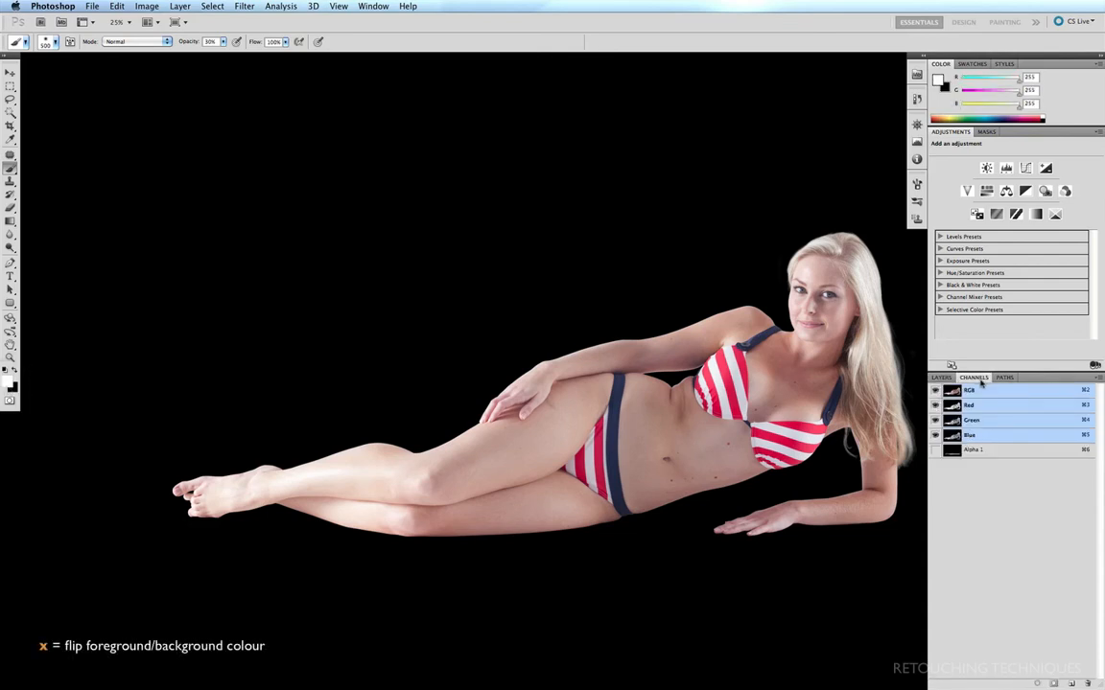
{"action": "left_click", "coordinate": [970, 450]}
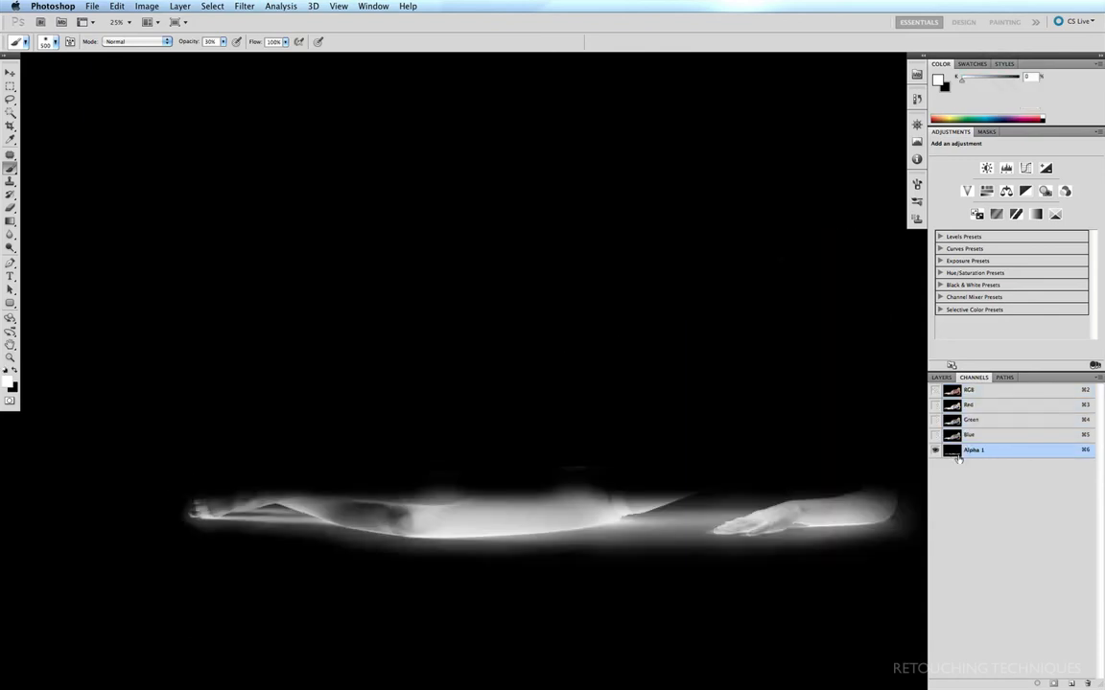
{"action": "left_click", "coordinate": [952, 451], "text": "super"}
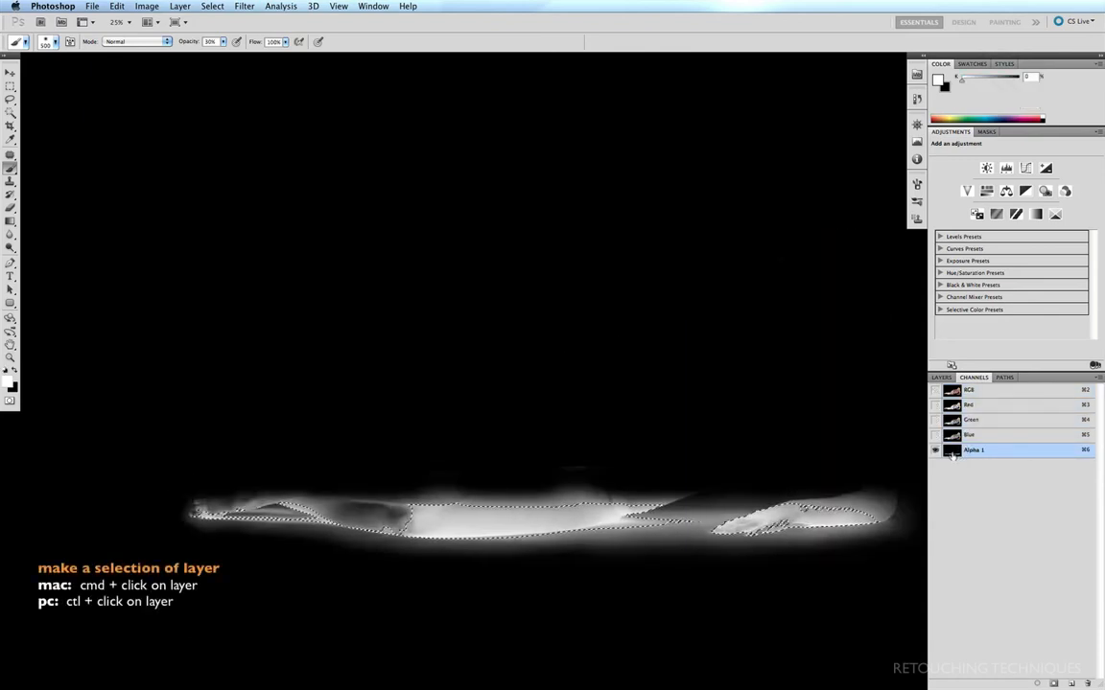
{"action": "left_click", "coordinate": [941, 377]}
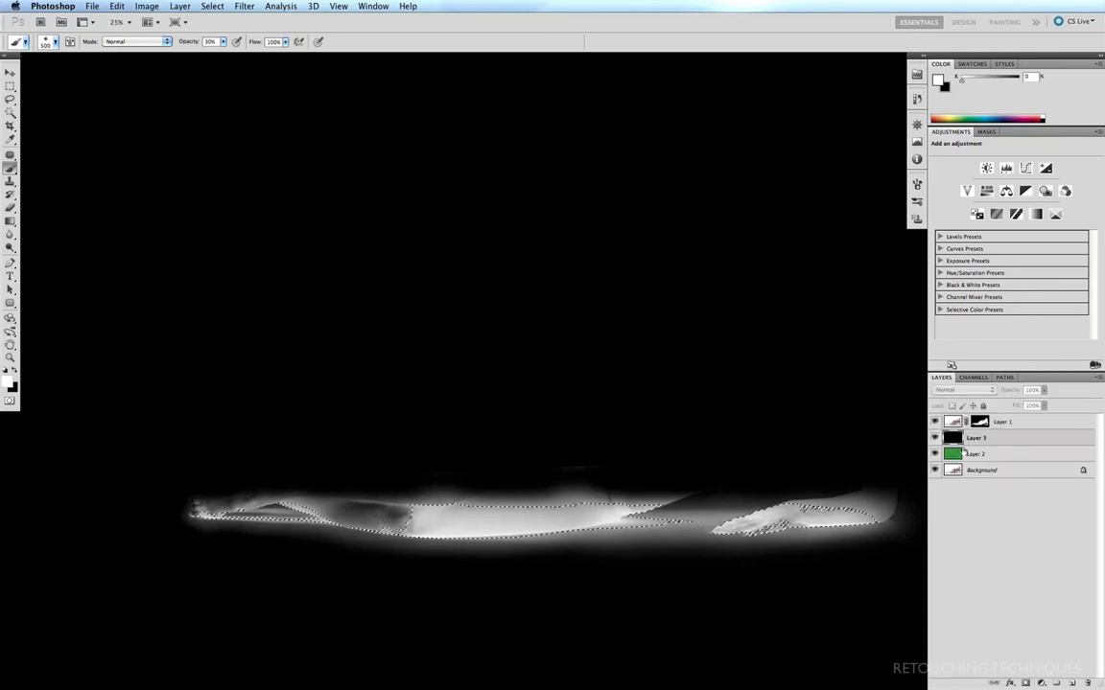
{"action": "left_click", "coordinate": [966, 439]}
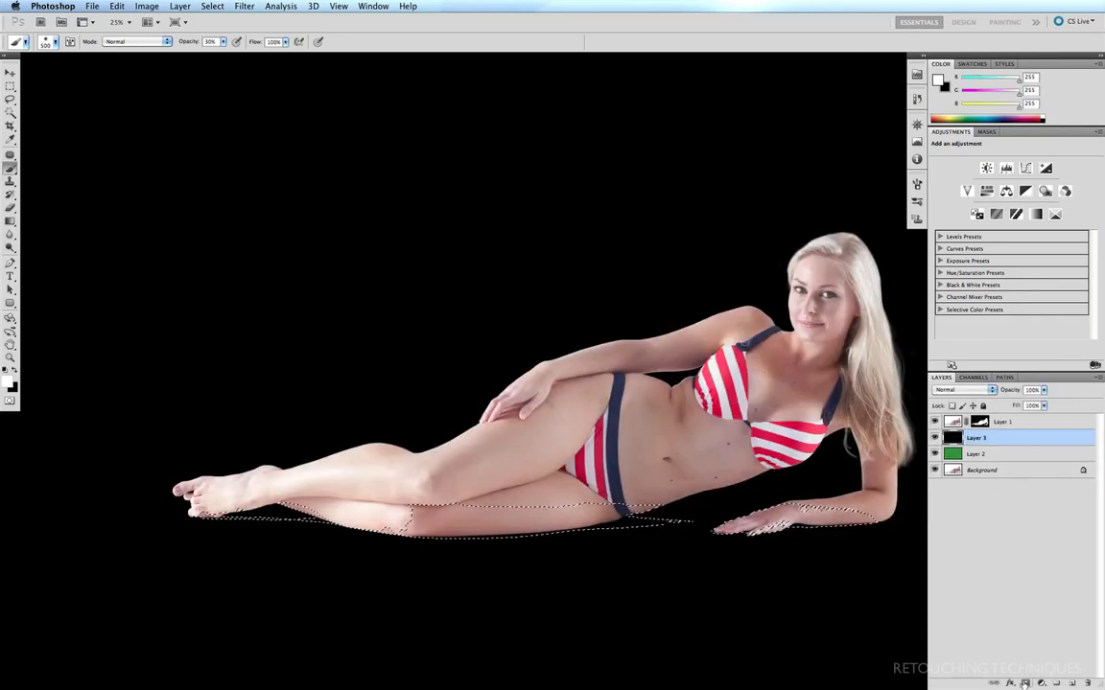
{"action": "left_click", "coordinate": [1025, 684]}
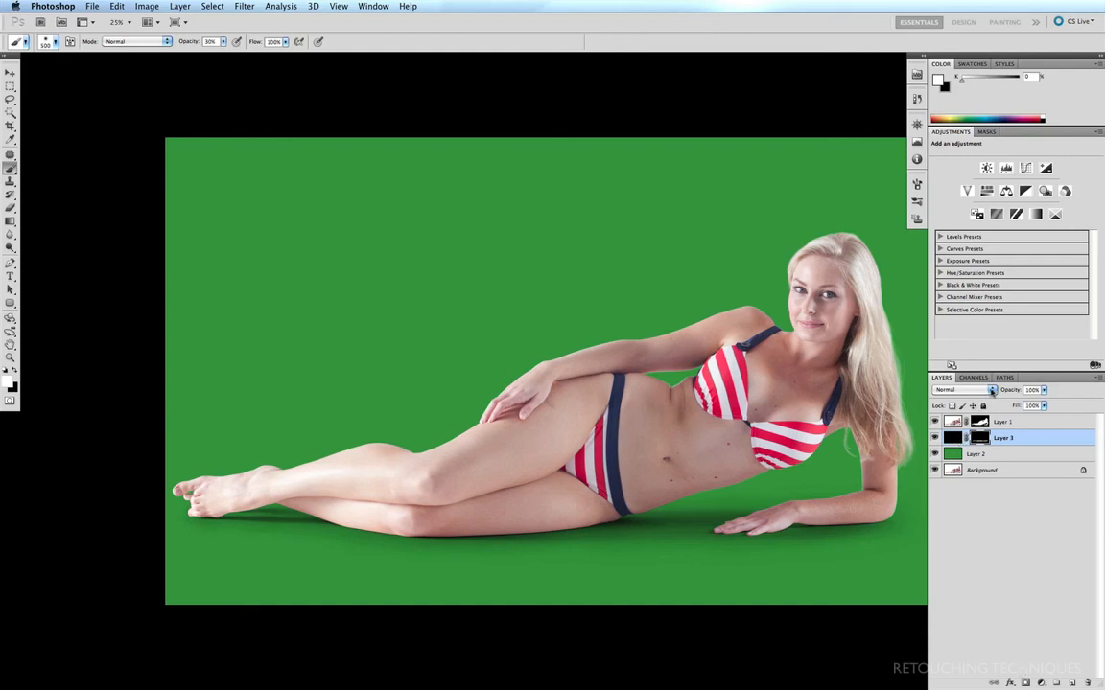
Step: Set the black shadow layer's blend mode to Multiply and reduce its opacity to 75%
{"action": "left_click", "coordinate": [992, 393]}
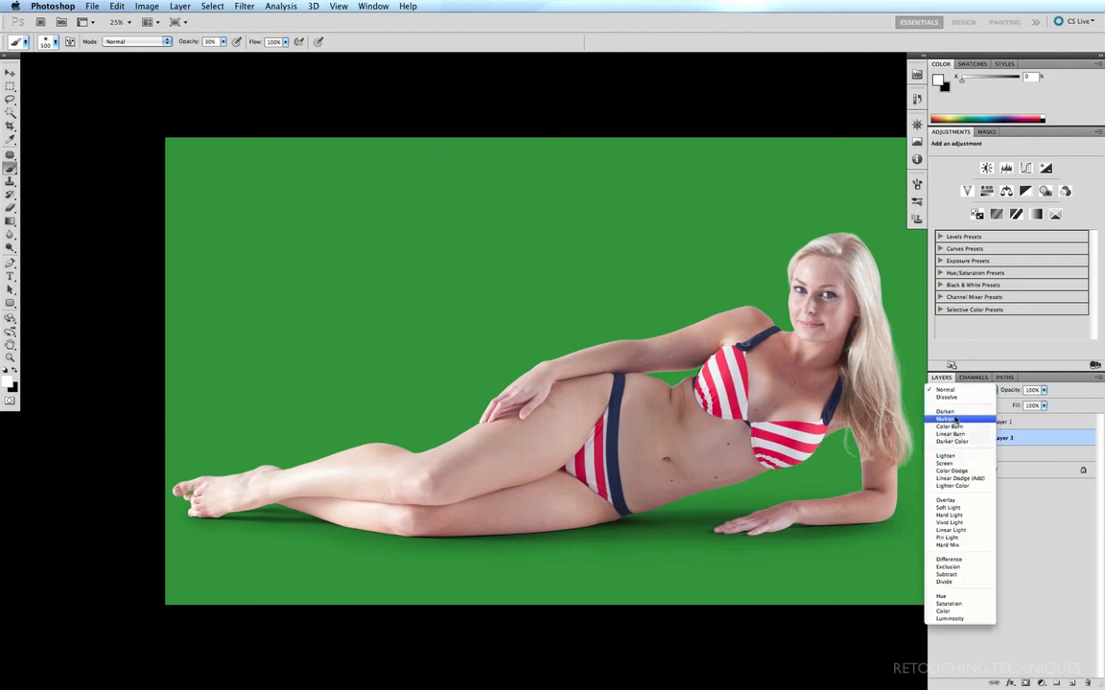
{"action": "left_click", "coordinate": [957, 420]}
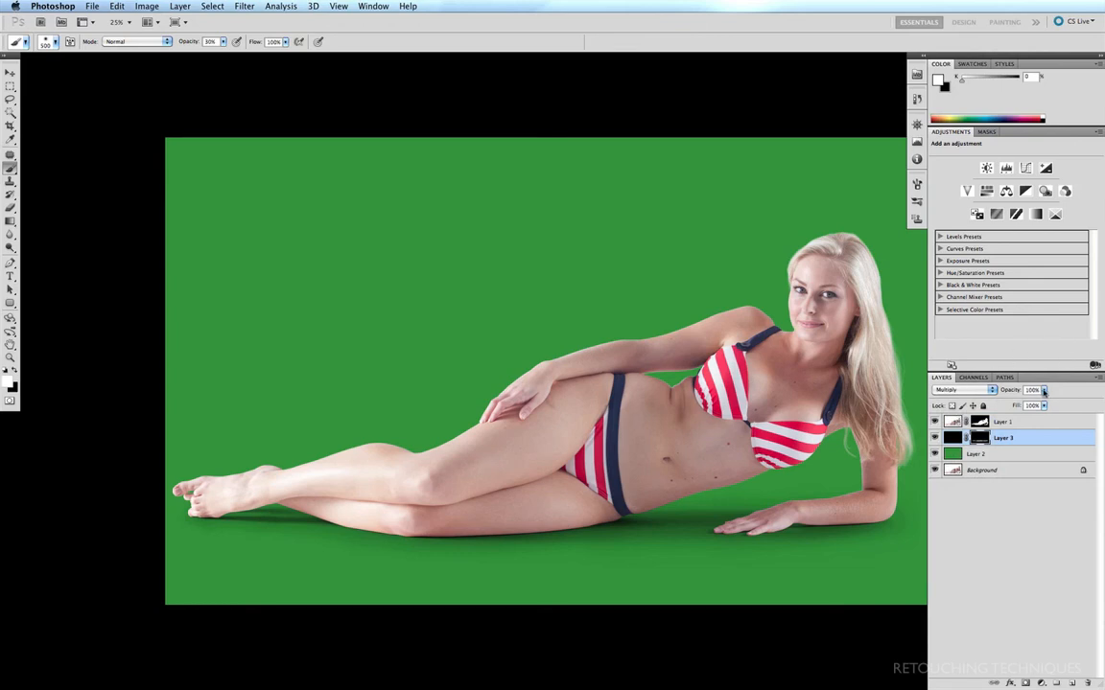
{"action": "left_click", "coordinate": [1043, 390]}
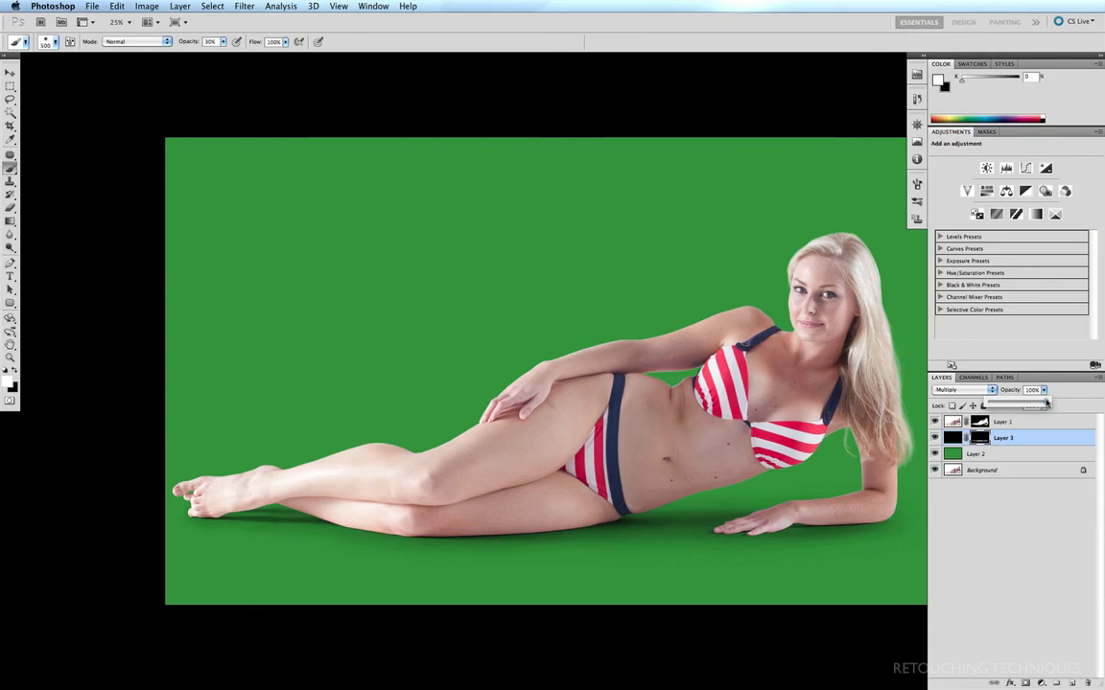
{"action": "left_click_drag", "start_coordinate": [1046, 404], "coordinate": [1027, 404]}
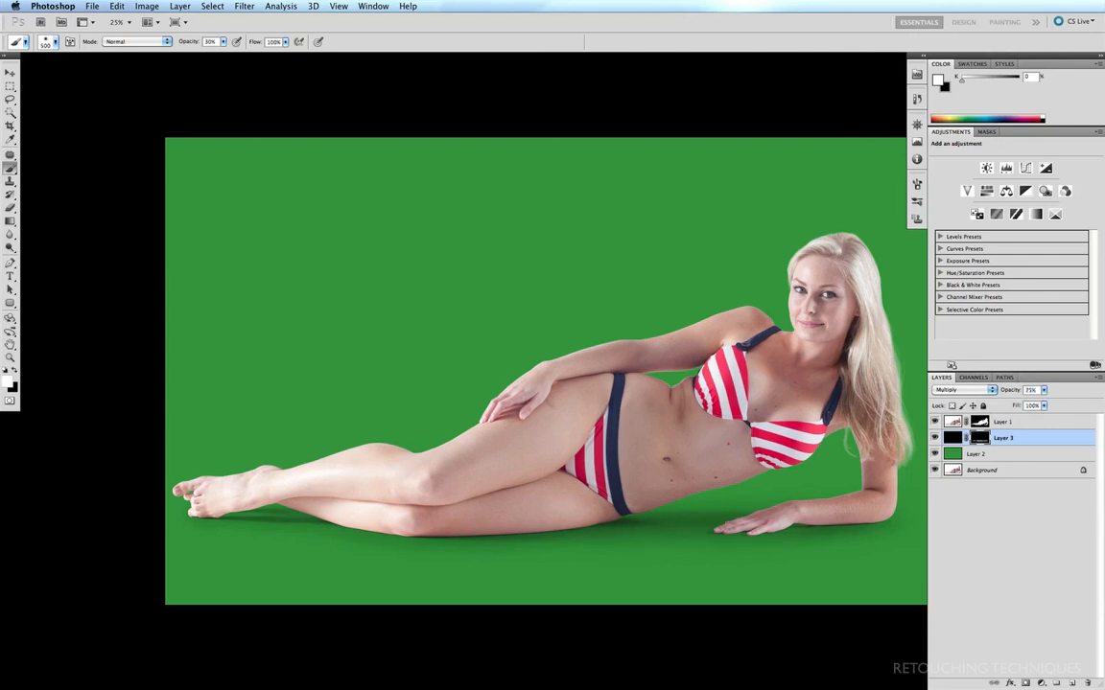
{"action": "left_click", "coordinate": [954, 422]}
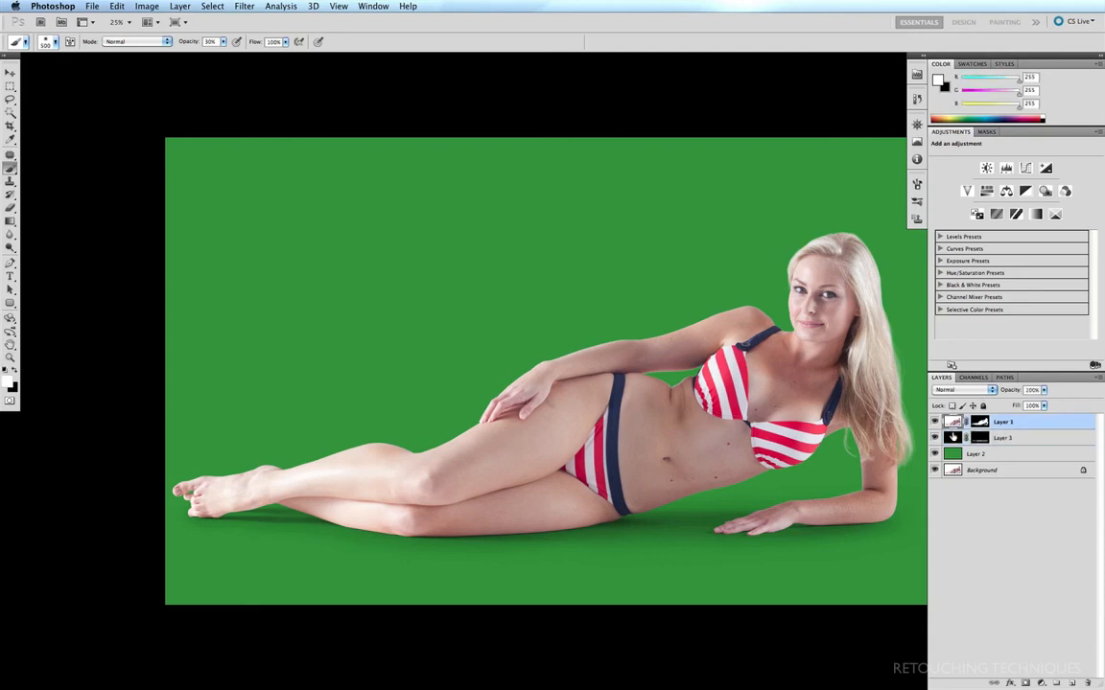
{"action": "left_click", "coordinate": [953, 437], "text": "shift"}
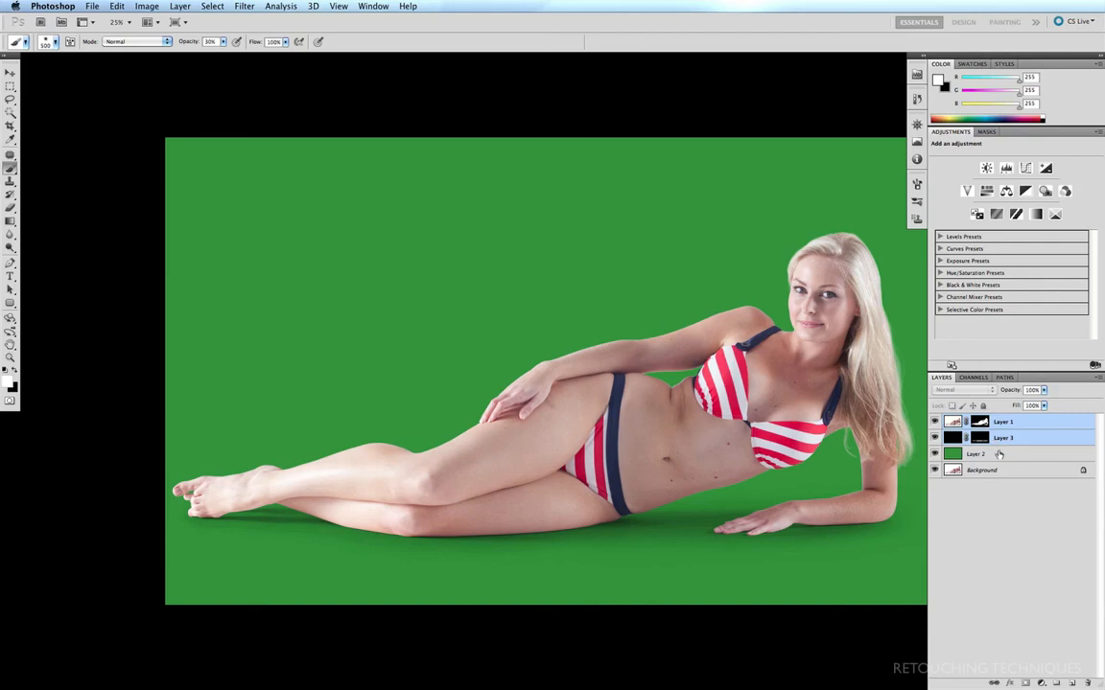
{"action": "left_click", "coordinate": [966, 450]}
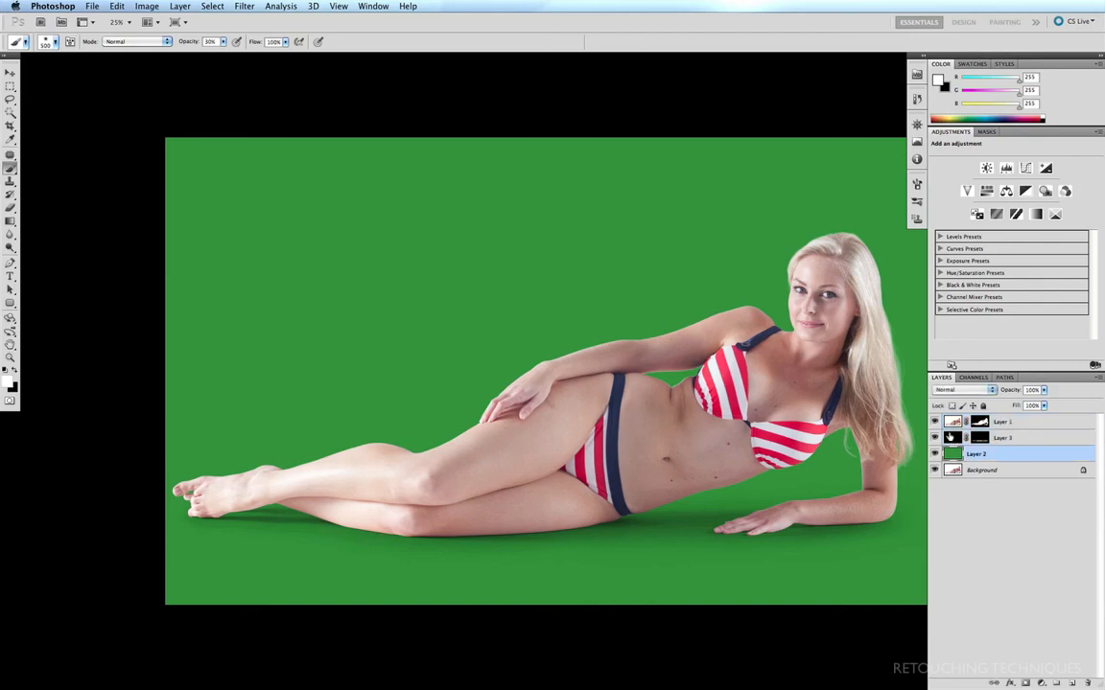